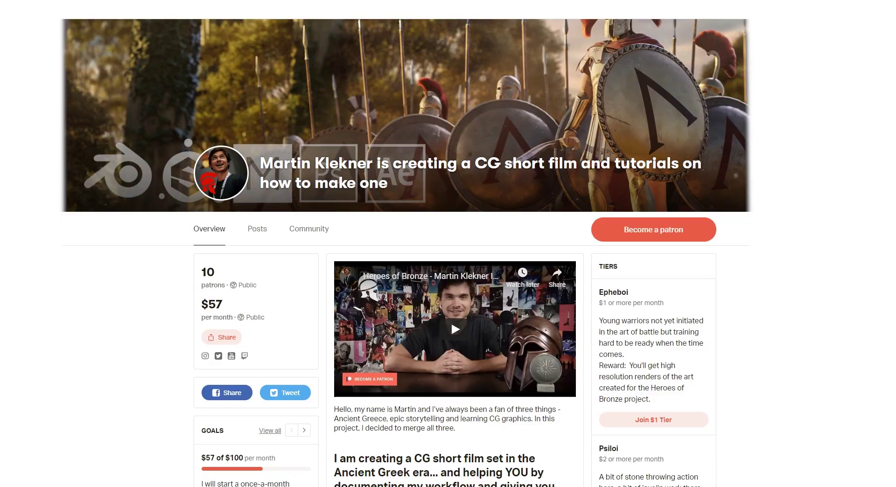
Browse the creator's Patreon page and read the full Greek Decor Pack post.
scroll(406, 253, "down", 7)
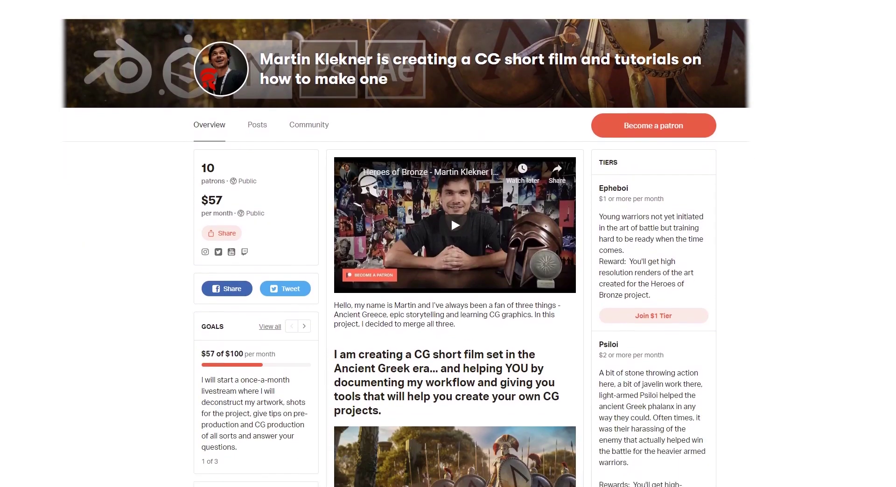
scroll(495, 233, "down", 20)
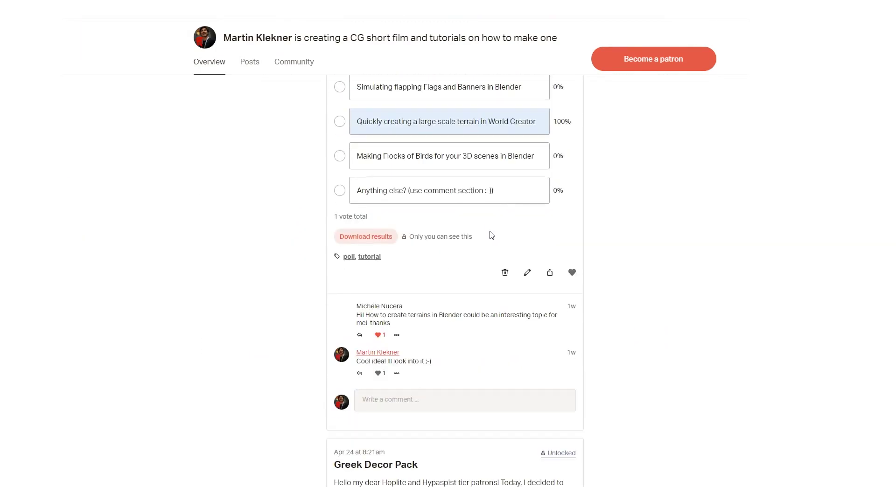
scroll(495, 233, "down", 7)
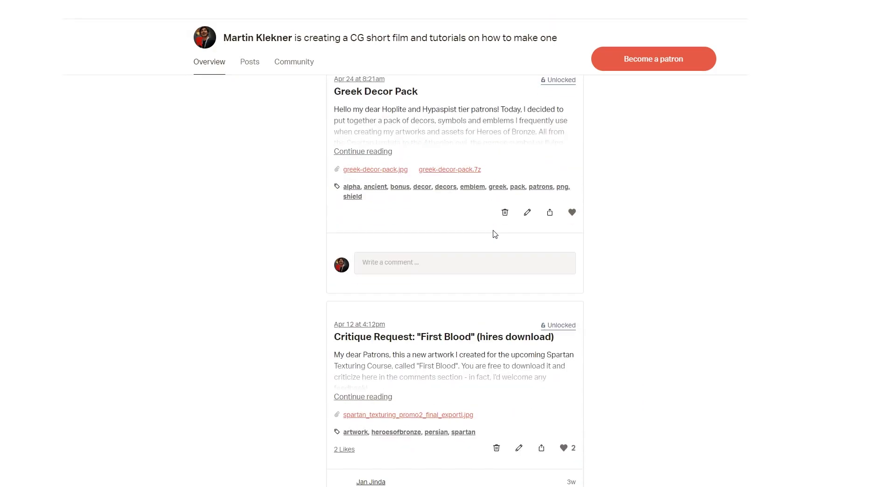
left_click(382, 151)
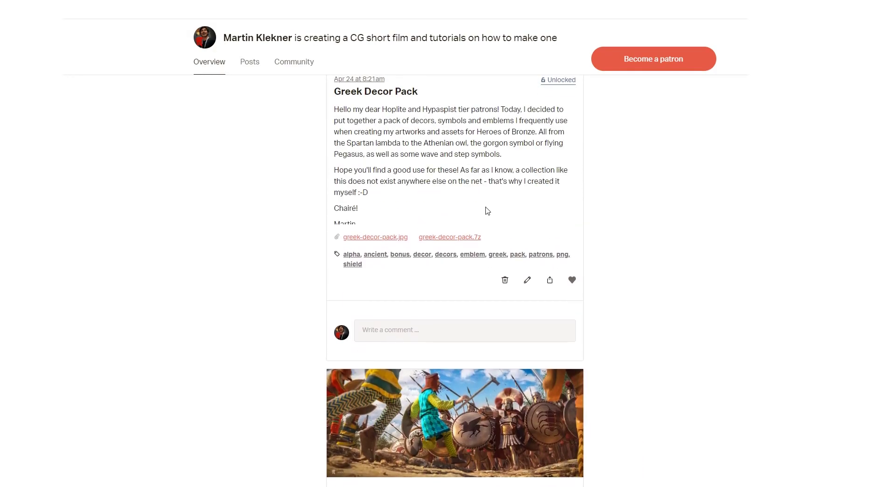
scroll(487, 211, "down", 5)
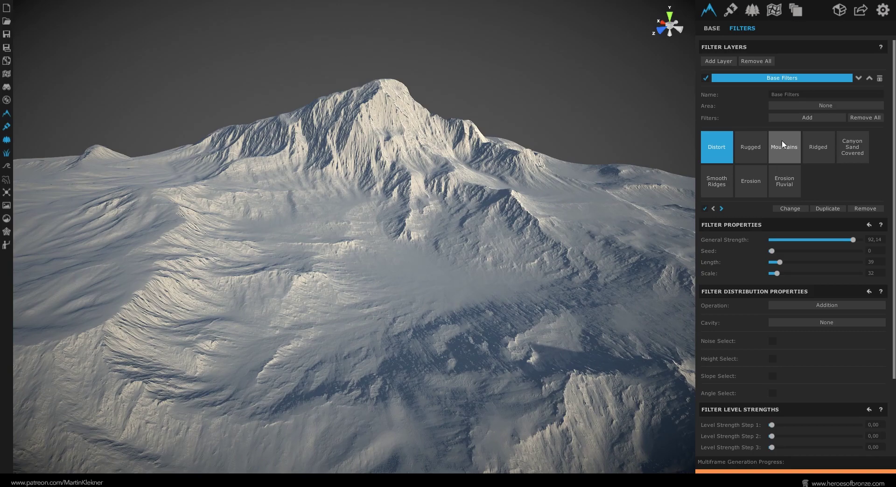
Switch to World Creator's terrain texturing and add a texture layer named Rocks.
left_click(727, 14)
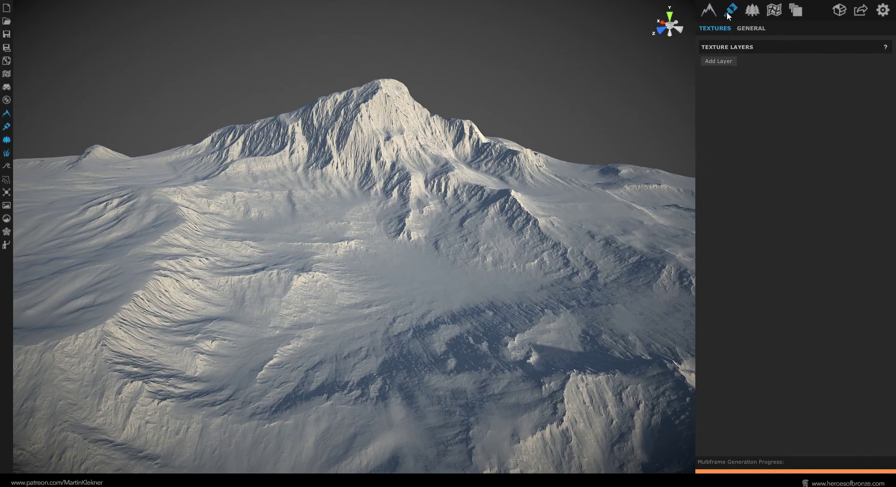
left_click(727, 60)
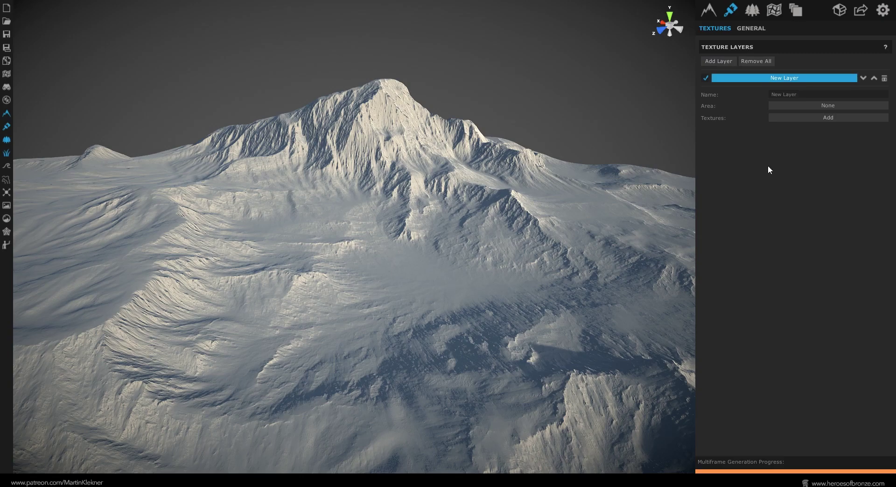
type("Rocks")
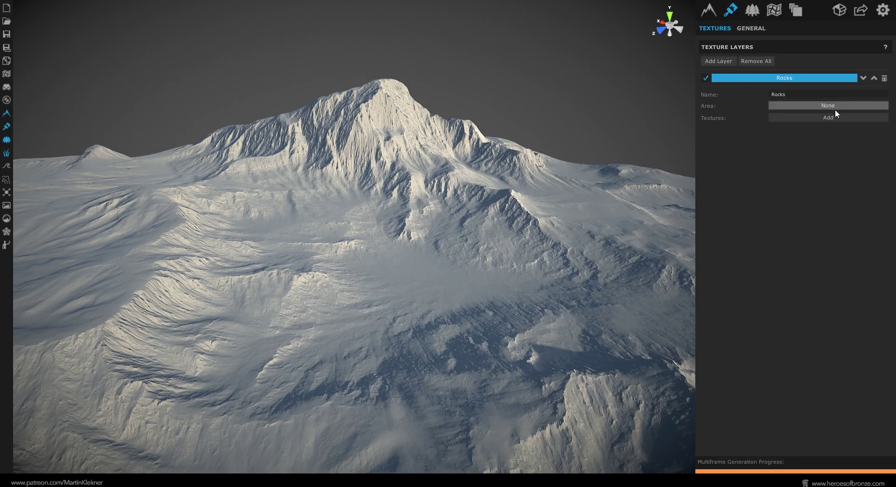
Download the World Creator assets into the texture library and apply them.
left_click(839, 118)
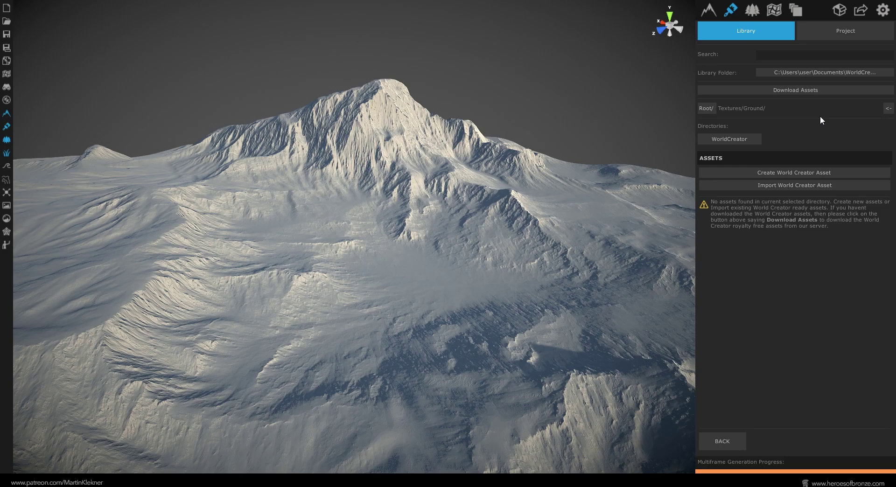
left_click(803, 88)
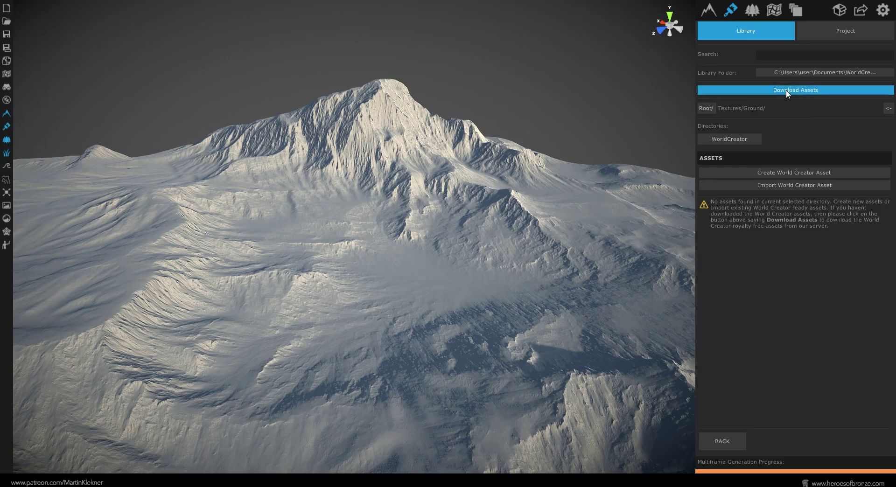
left_click(786, 89)
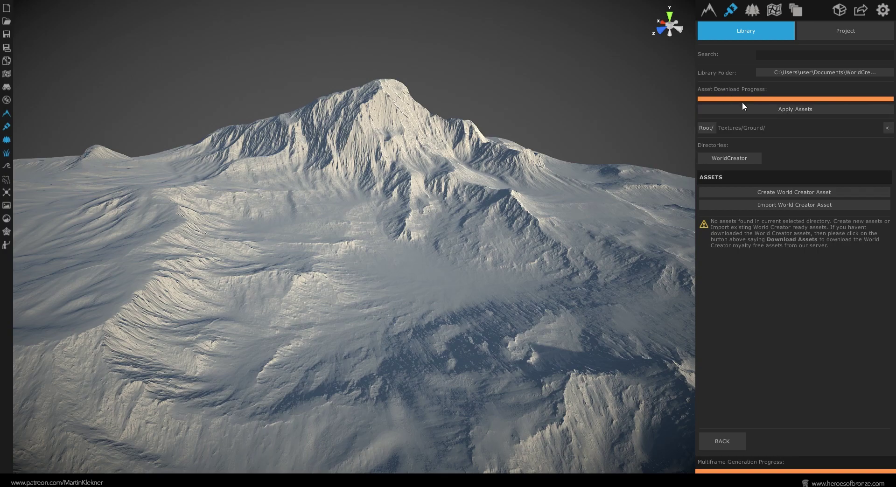
left_click(747, 108)
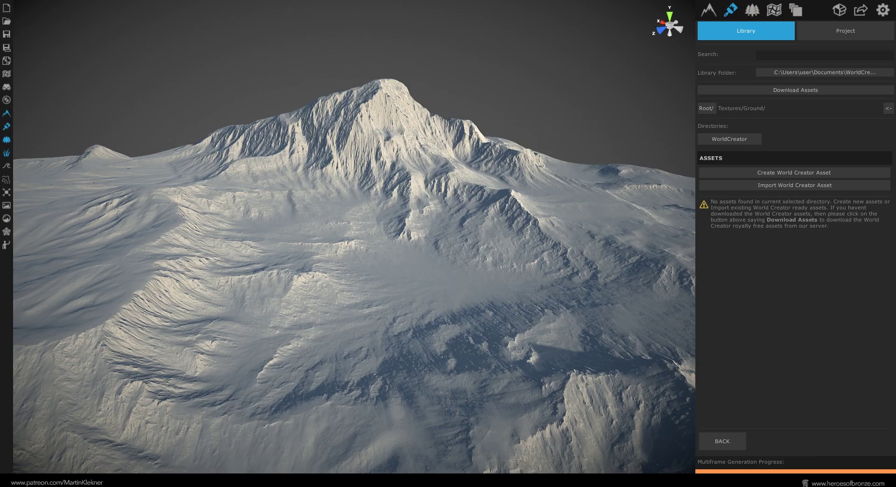
Add the Cliffs_02 ground texture from the WorldCreator library folder to the Rocks layer.
left_click(730, 141)
left_click(763, 187)
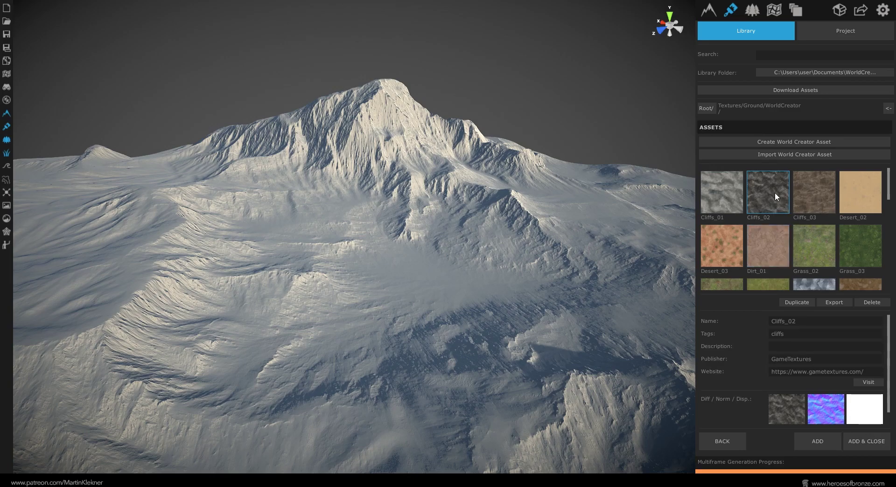
left_click(863, 443)
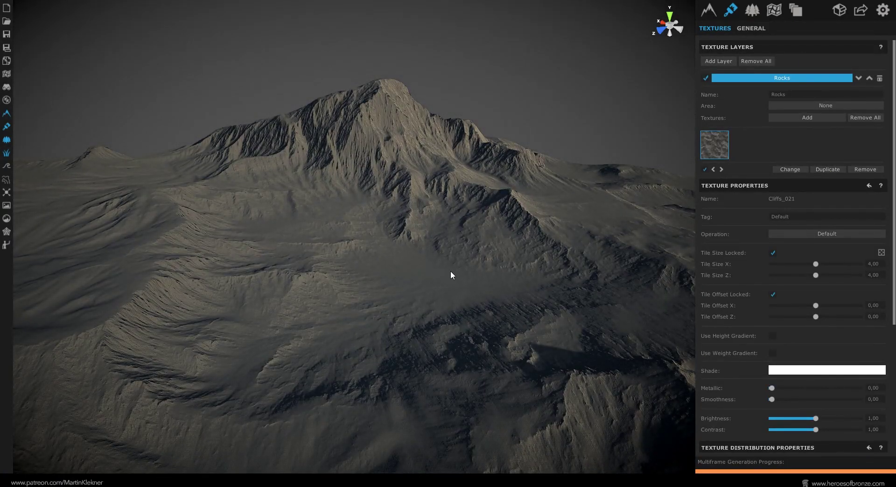
Enable Tri-Planar in the general texturing properties to reduce texture stretching on the steep mountain slopes.
scroll(337, 245, "up", 10)
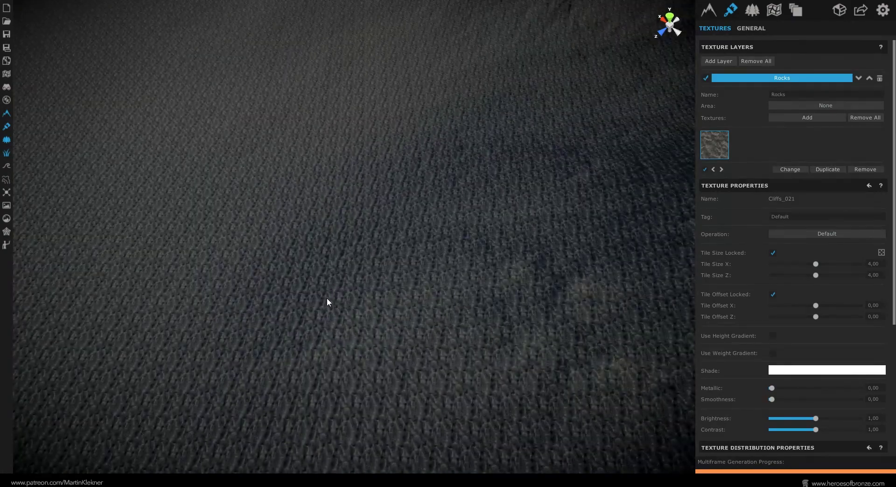
scroll(329, 309, "down", 10)
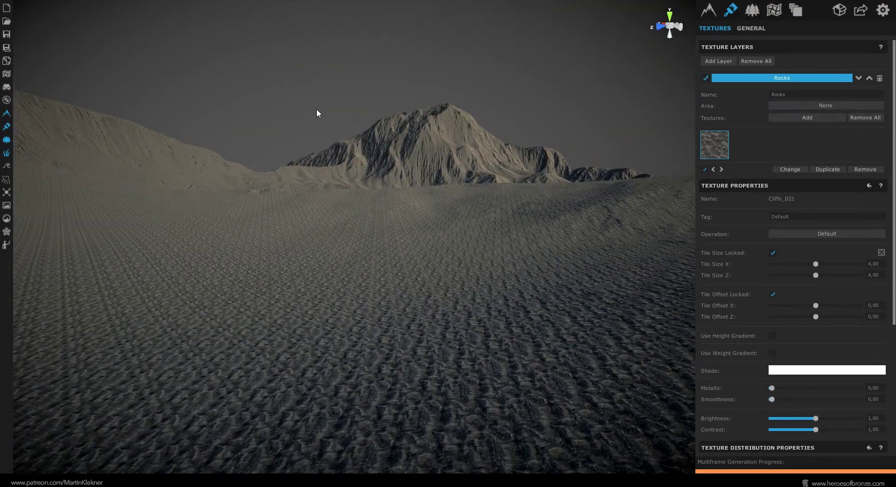
right_click_drag(317, 110, 285, 260)
middle_click_drag(286, 264, 434, 124)
left_click(744, 31)
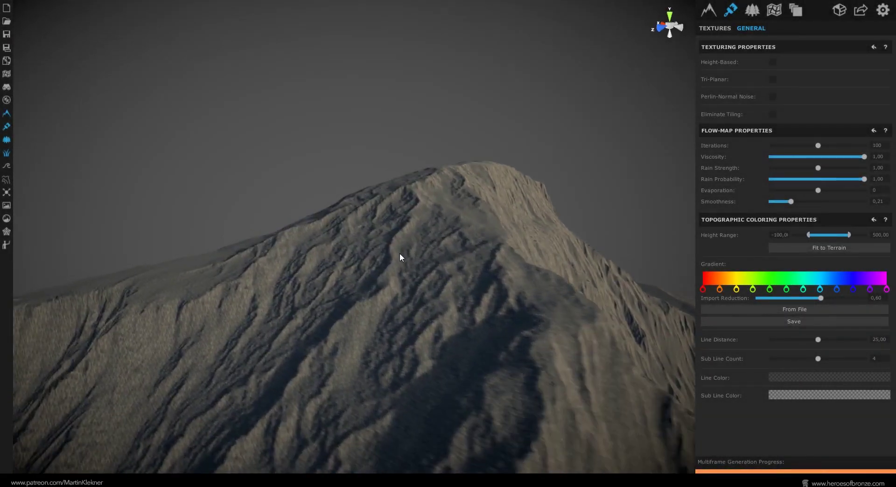
middle_click_drag(400, 254, 392, 220)
scroll(427, 274, "up", 5)
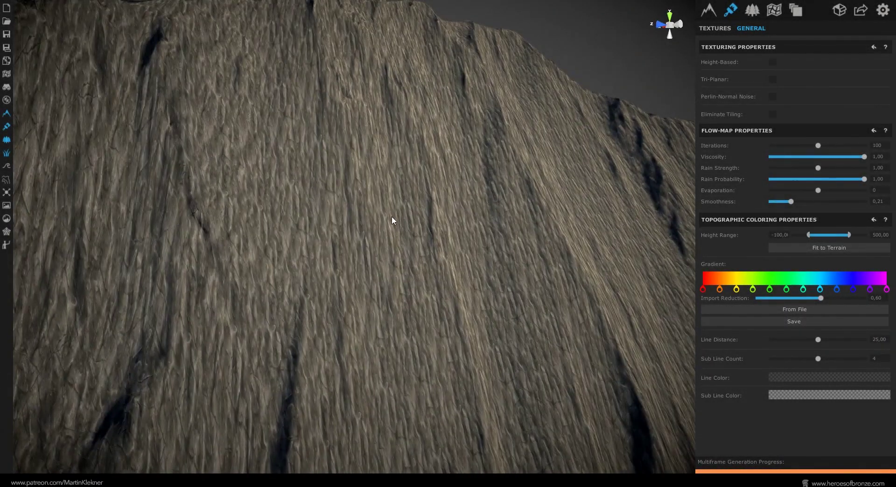
left_click(772, 79)
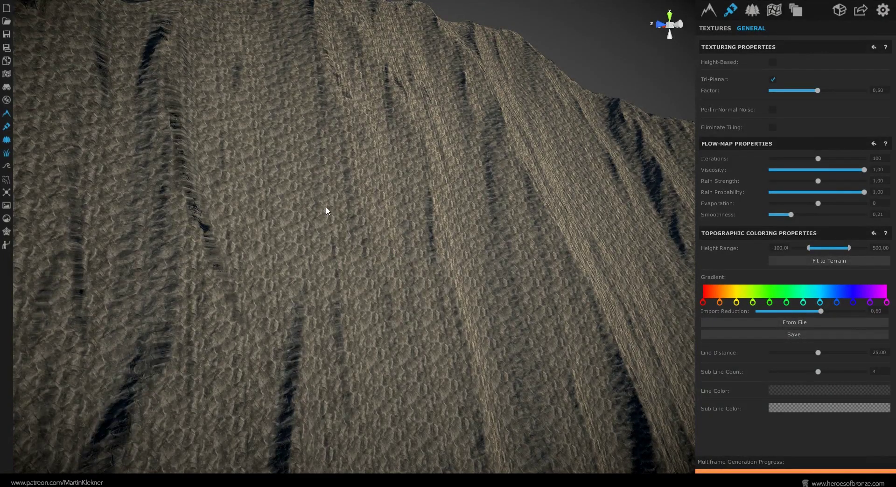
Enable Eliminate Tiling in the general texturing properties and check the texture on the mountain.
scroll(331, 204, "down", 3)
middle_click_drag(303, 262, 340, 359)
scroll(338, 357, "up", 5)
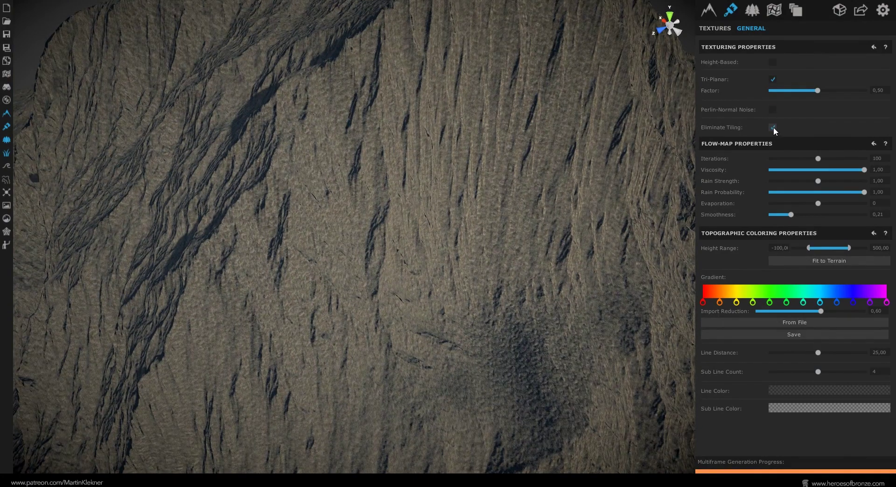
middle_click_drag(467, 202, 478, 173)
scroll(421, 236, "down", 5)
scroll(451, 340, "up", 4)
scroll(478, 172, "down", 3)
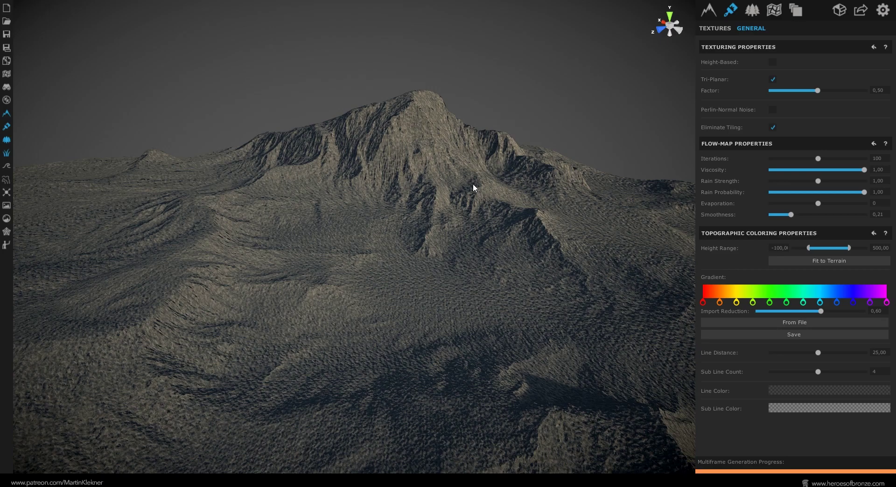
Tag the Cliffs_02 texture in the Rocks layer as Rock01.
left_click(725, 28)
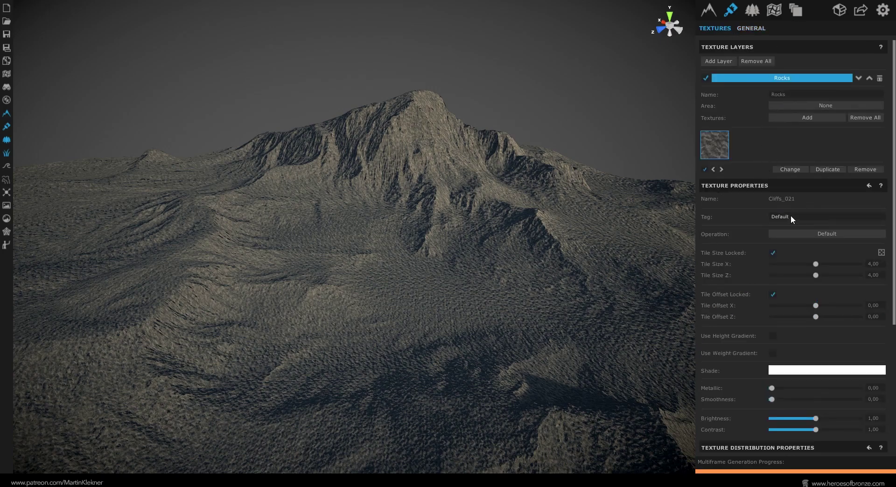
type("Rock01")
Try a tile size of 8 for the Rock01 texture and return it to 4.
left_click(873, 264)
type("8")
left_click(872, 275)
type("4")
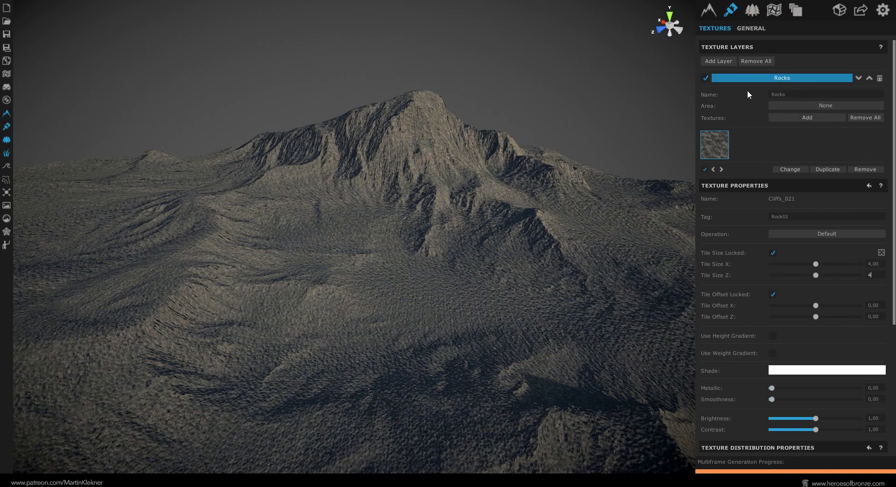
Add the Cliffs_01 ground texture to the Rocks layer and tag it Rock02.
left_click(808, 118)
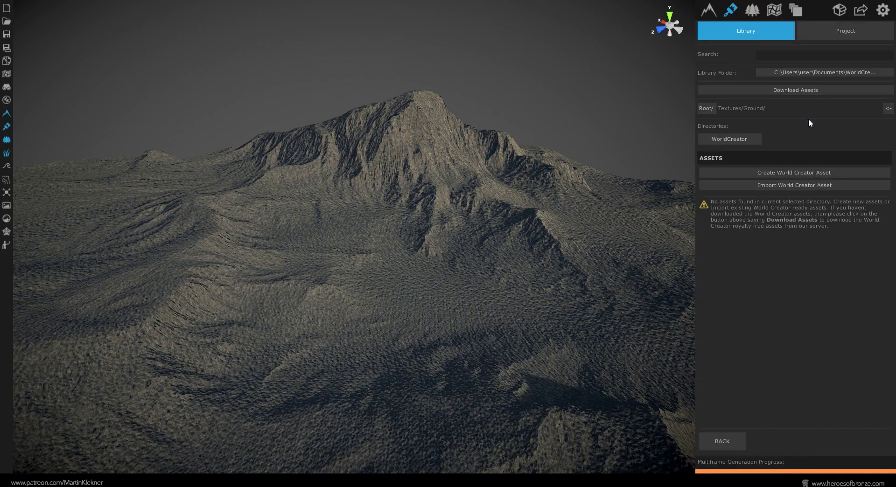
left_click(744, 139)
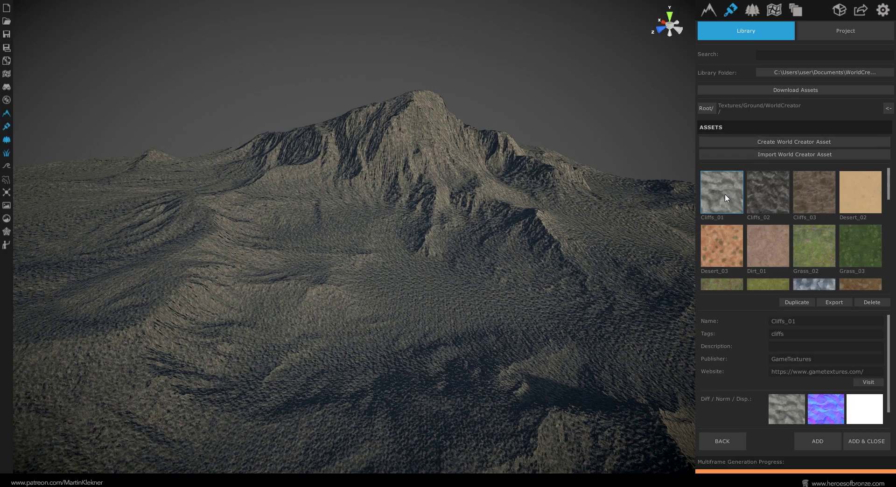
left_click(866, 442)
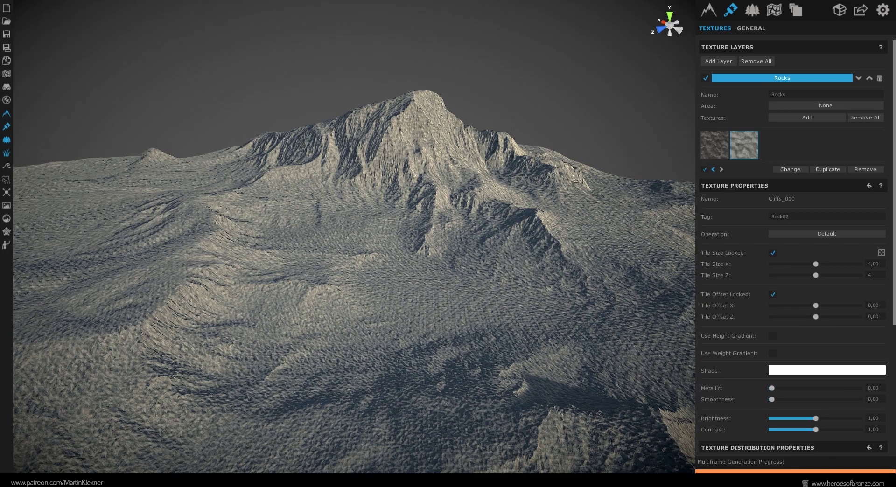
Enable flow distribution for the Rock02 texture with a flow range of 2.25 to 21.06 and lower smoothness of 1.21.
left_click_drag(893, 242, 894, 366)
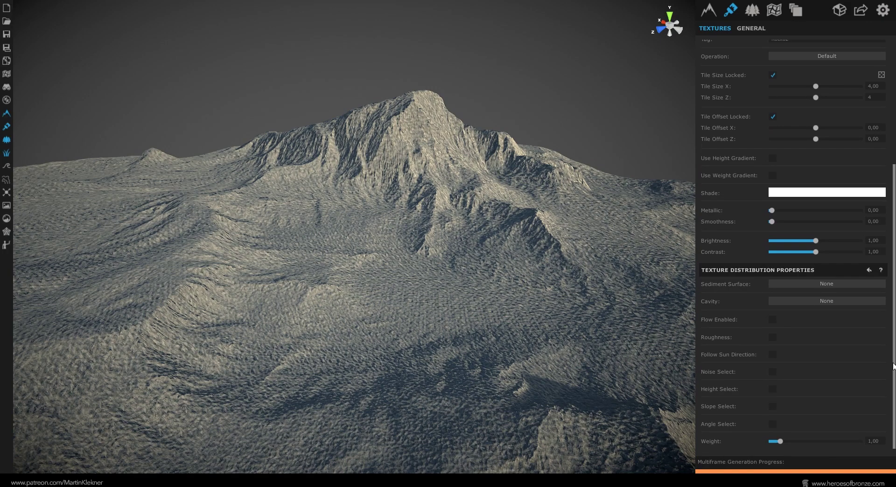
left_click(772, 320)
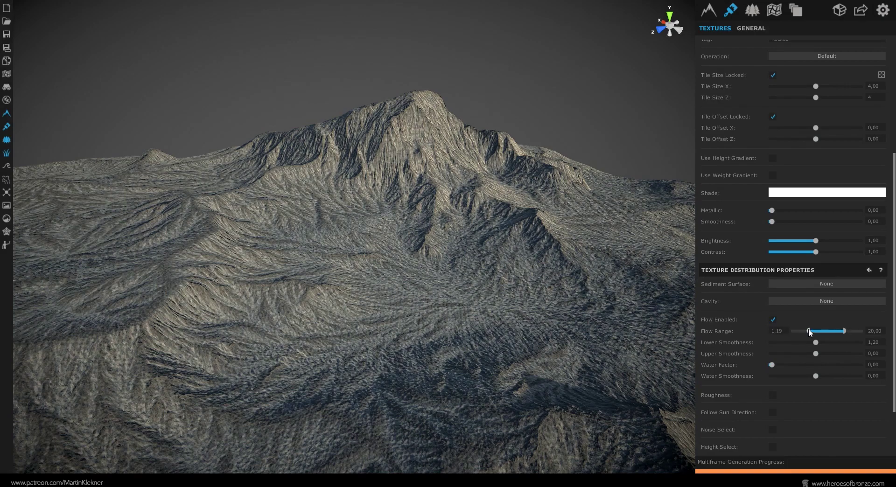
left_click_drag(808, 331, 810, 331)
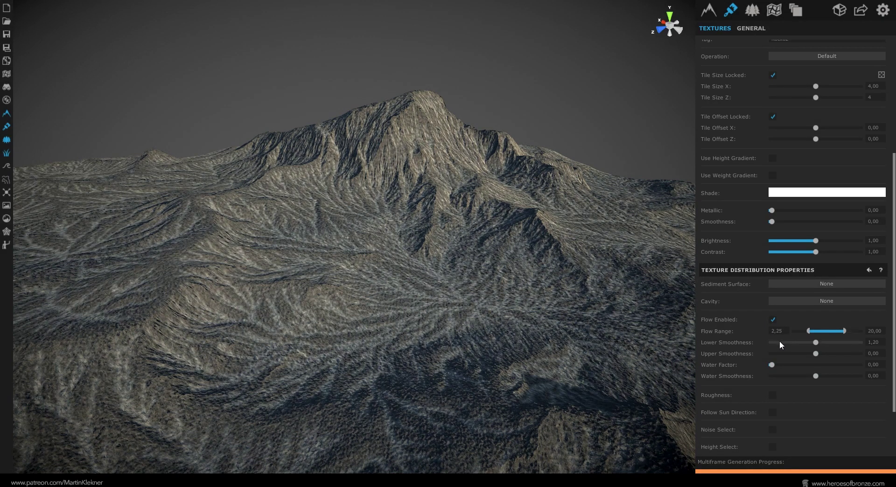
left_click_drag(844, 331, 817, 344)
left_click(816, 344)
Lower the Rock02 texture's brightness to 0.92.
scroll(713, 379, "down", 3)
scroll(713, 379, "up", 7)
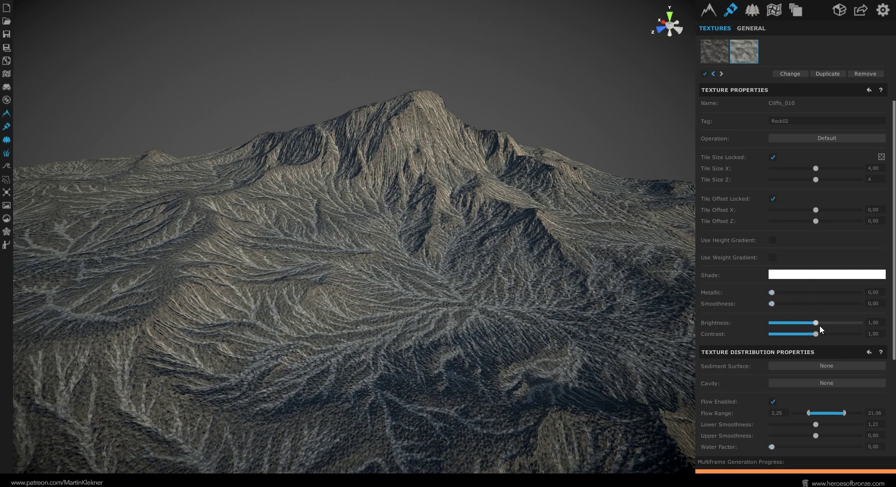
left_click_drag(816, 323, 812, 325)
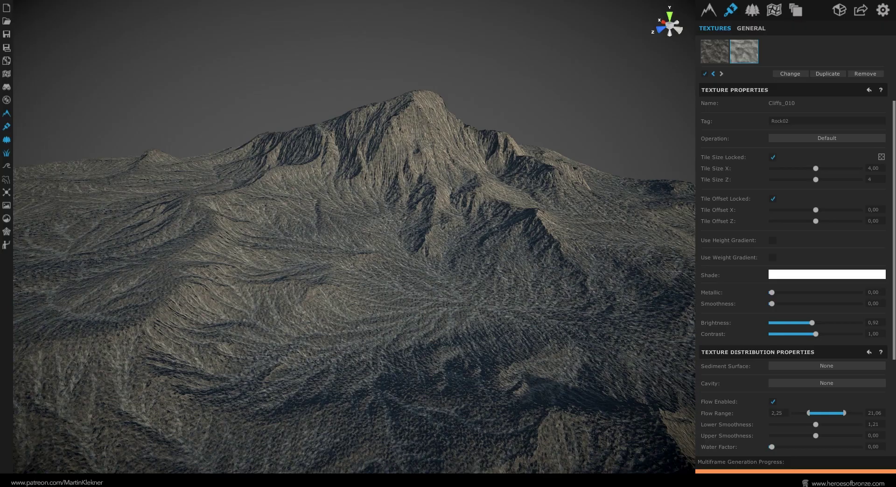
scroll(886, 379, "up", 3)
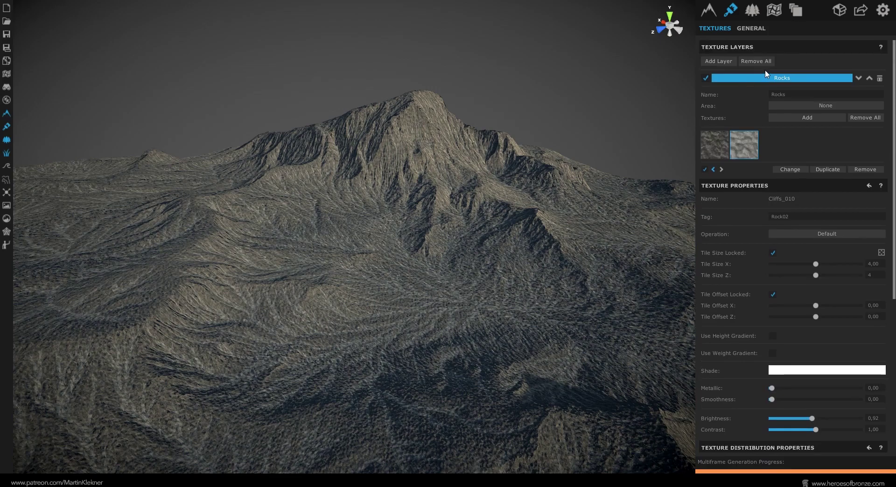
Add a second texture layer named Grass.
left_click(721, 61)
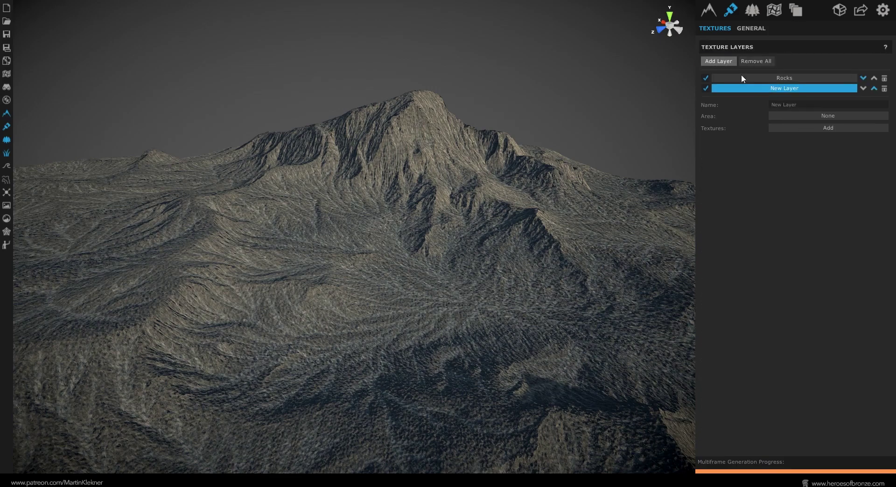
left_click(788, 105)
type("Grass")
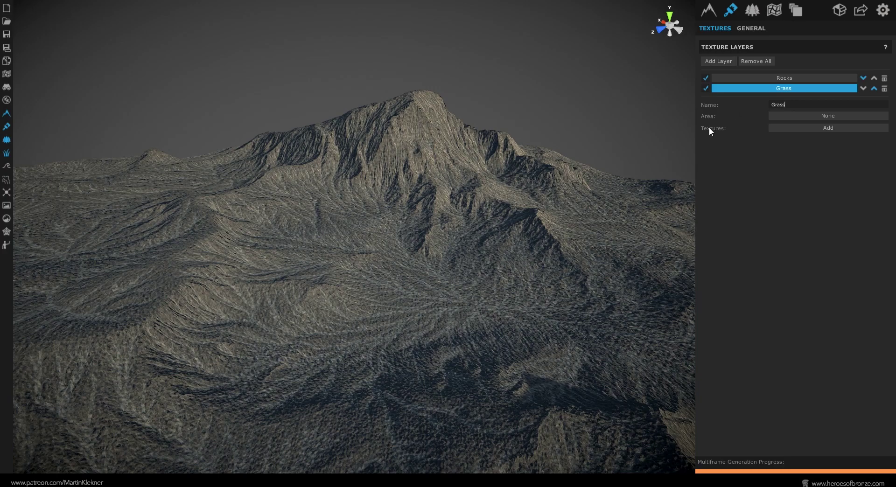
Add the Grass_02 ground texture from the WorldCreator library folder to the Grass layer.
left_click(818, 128)
left_click(749, 139)
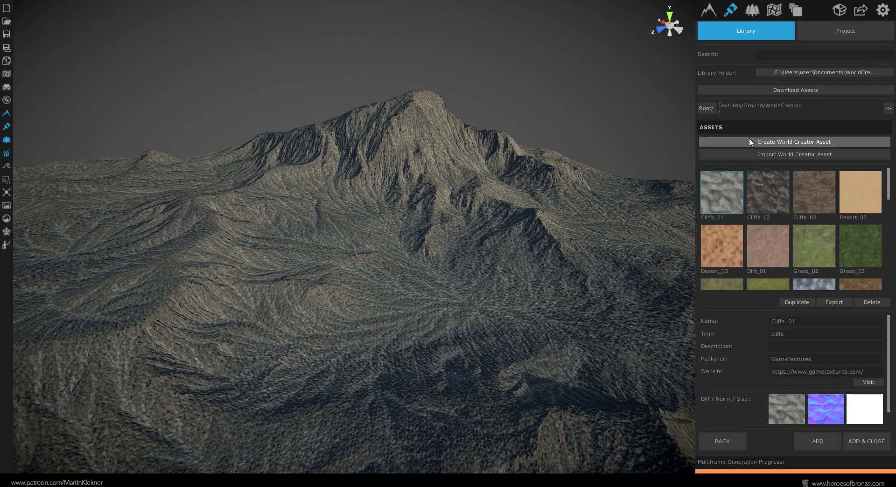
left_click(822, 253)
left_click(869, 441)
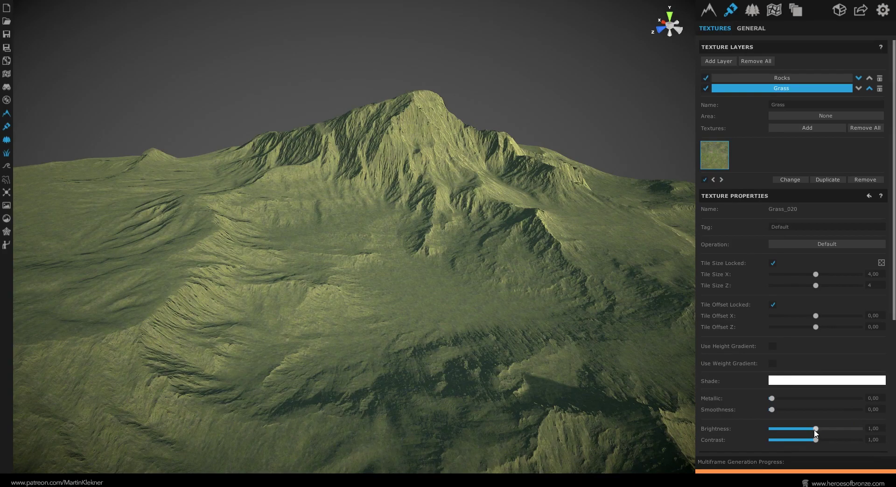
Lower the Grass_020 texture's brightness to 0.84 and set its cavity distribution to Concave.
left_click_drag(816, 429, 809, 429)
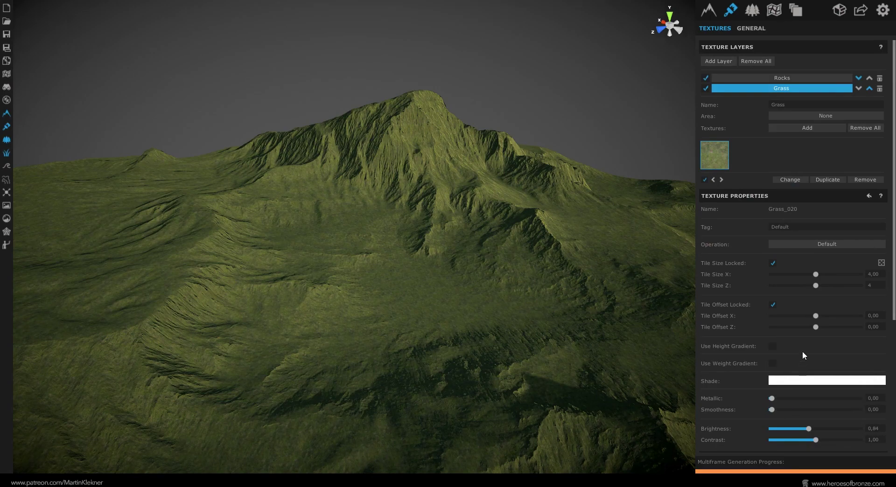
scroll(802, 351, "down", 3)
scroll(789, 386, "down", 1)
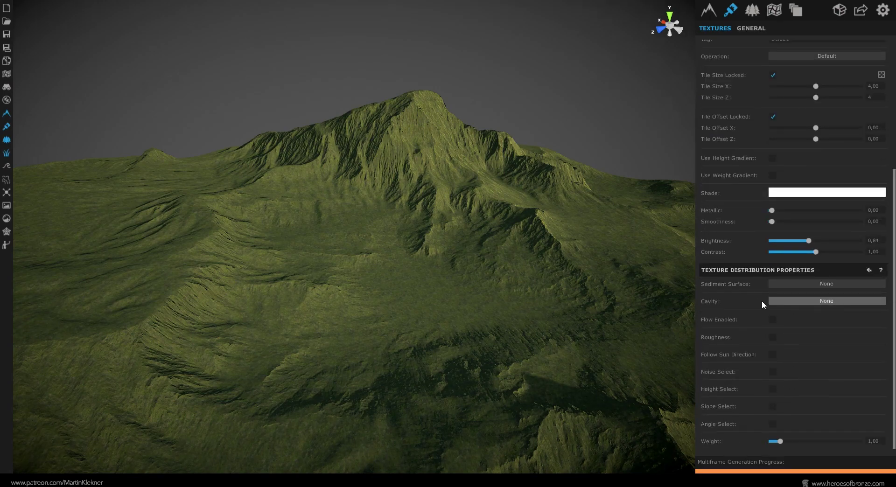
left_click(813, 303)
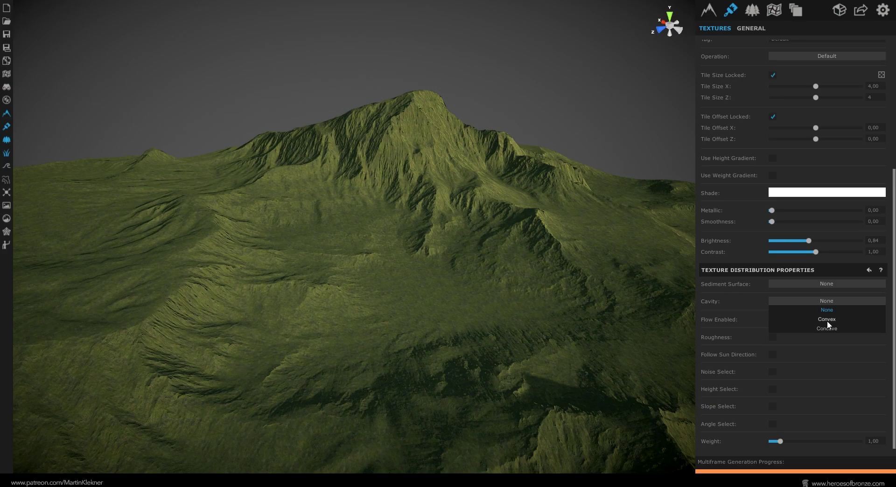
left_click(827, 320)
left_click(825, 299)
left_click(826, 329)
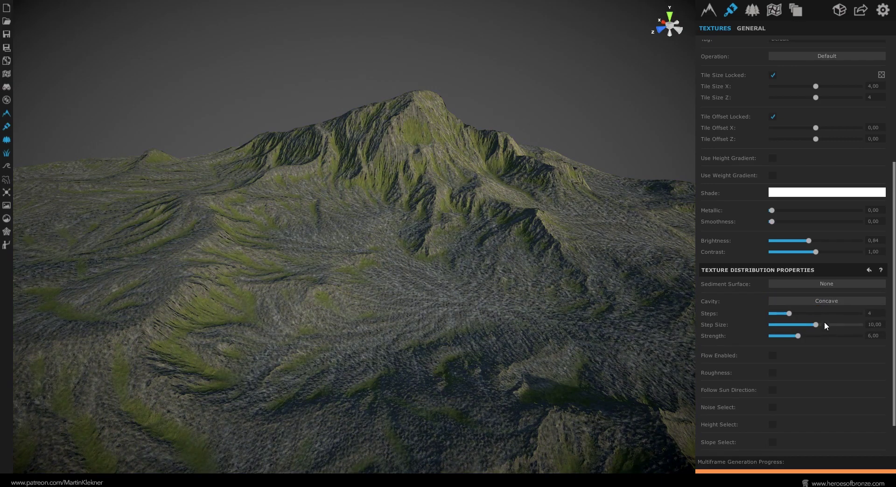
left_click(820, 302)
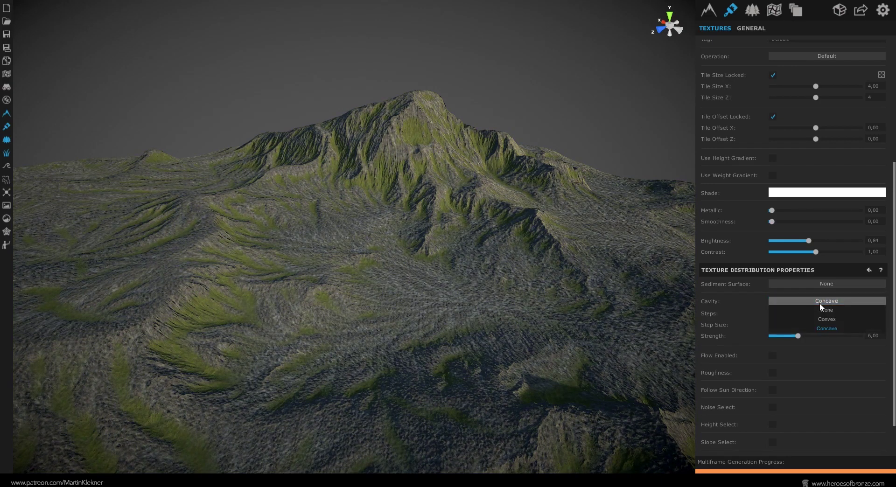
left_click(829, 326)
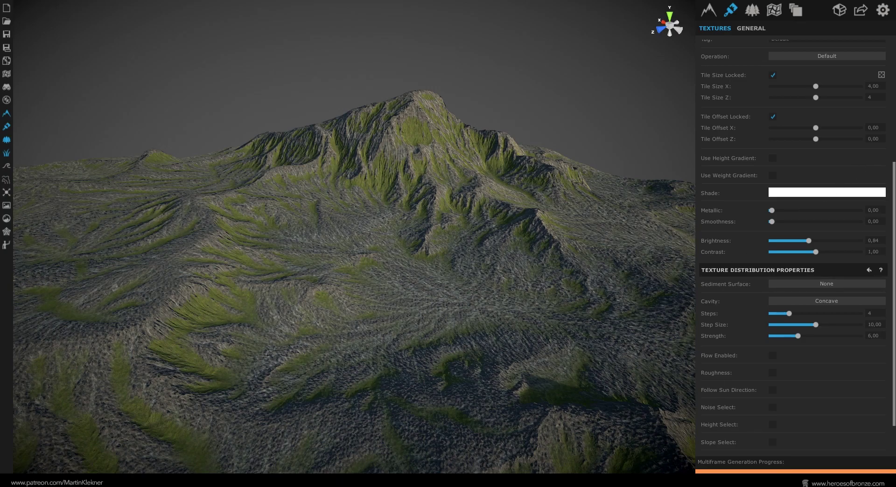
Set the Grass_020 cavity to 3 steps, step size 9.16 and strength 7.16, and enable flow distribution with a range of 1.05 to 20.
left_click_drag(790, 313, 785, 312)
left_click_drag(816, 326, 813, 326)
left_click_drag(803, 336, 804, 336)
left_click(772, 356)
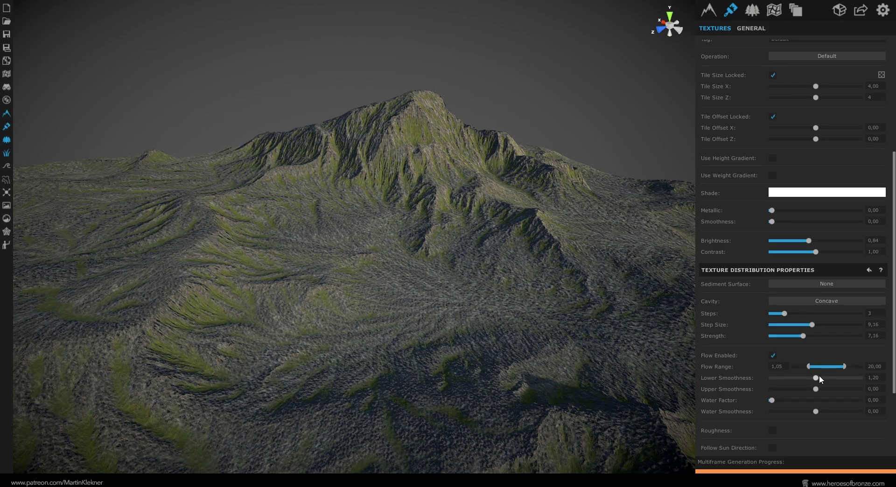
Enable height selection for Grass_020 with an upper height limit of 354.14 and height smoothness of 36.91 and 88.77.
scroll(819, 377, "down", 3)
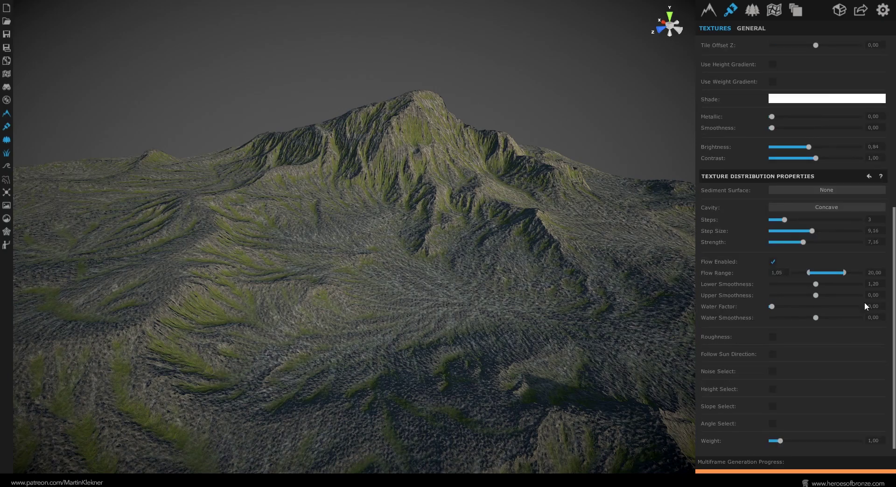
left_click(773, 389)
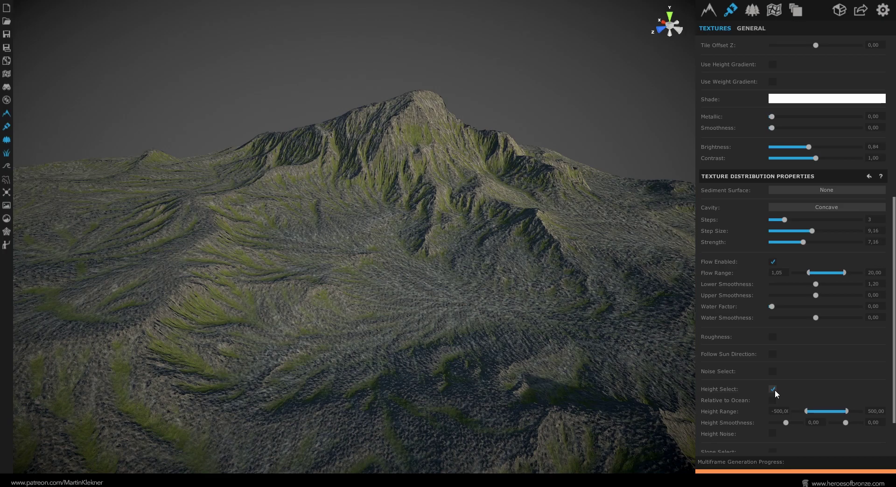
scroll(775, 390, "down", 2)
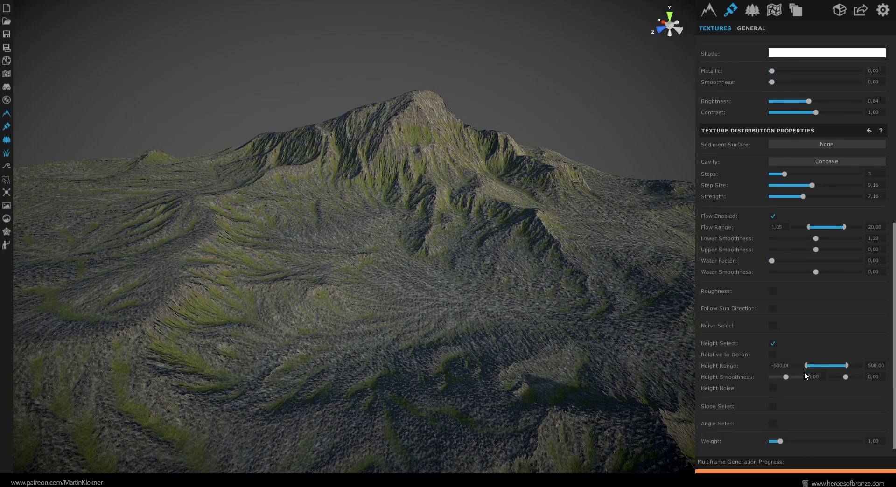
left_click_drag(798, 367, 855, 365)
left_click_drag(835, 368, 736, 383)
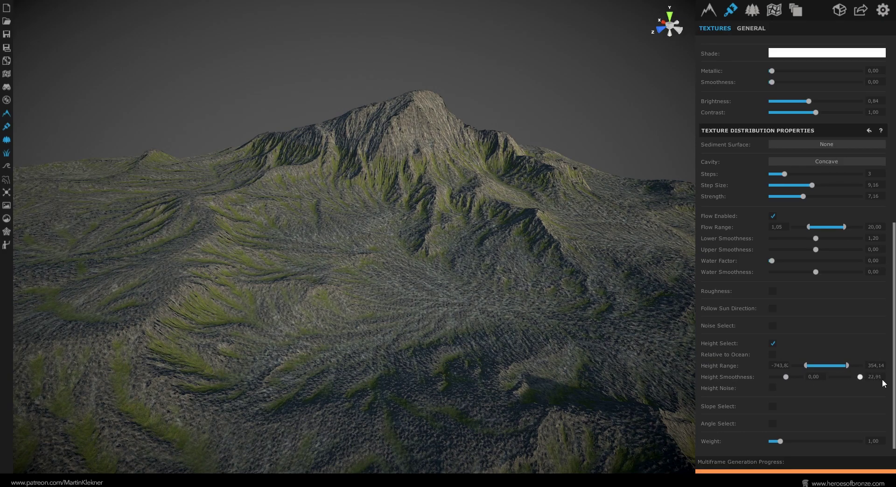
left_click_drag(845, 377, 862, 377)
left_click_drag(787, 378, 840, 383)
Toggle the Grass_020 texture off and on to compare its effect on the terrain.
scroll(804, 404, "up", 10)
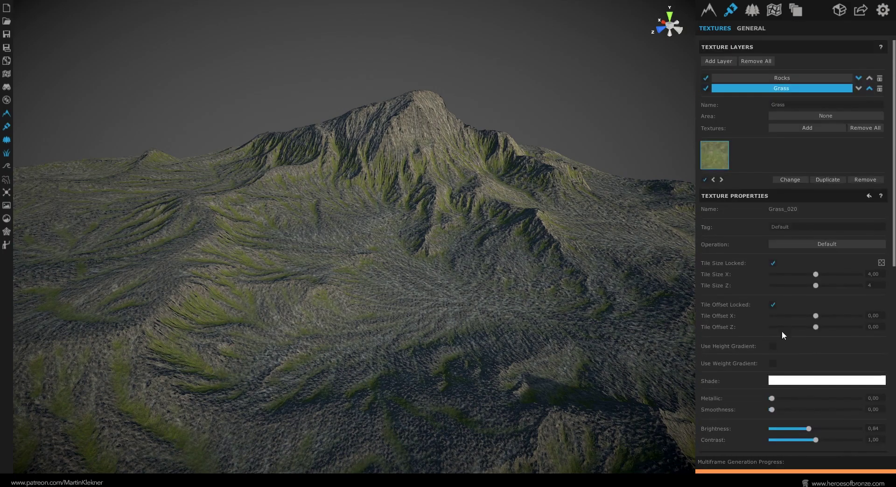
left_click(706, 180)
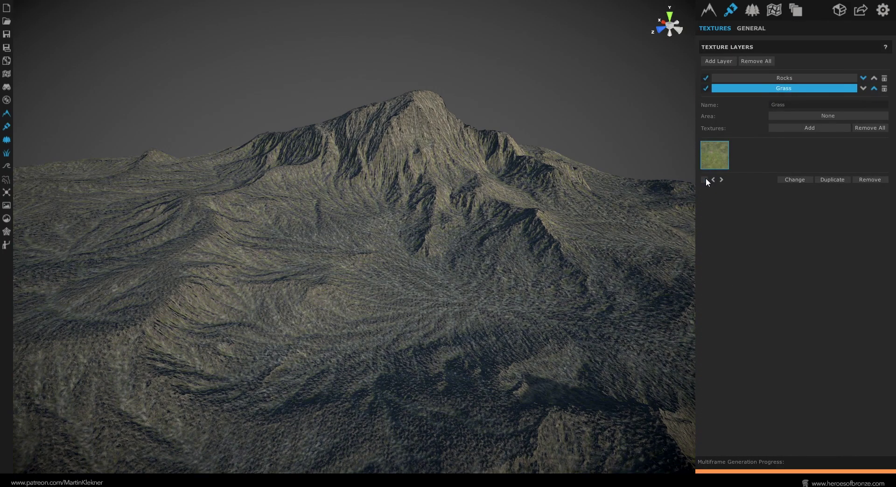
left_click(705, 179)
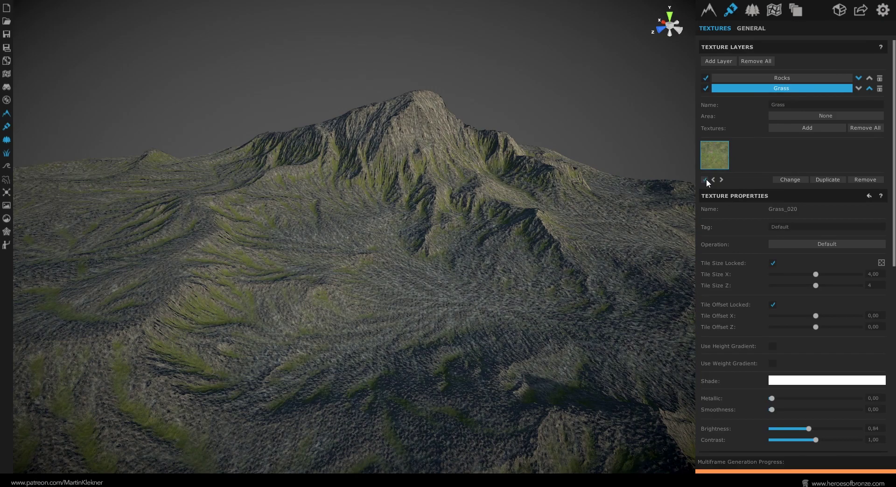
Duplicate the Grass_020 texture and change the copy to the Grass_03 texture.
left_click(835, 180)
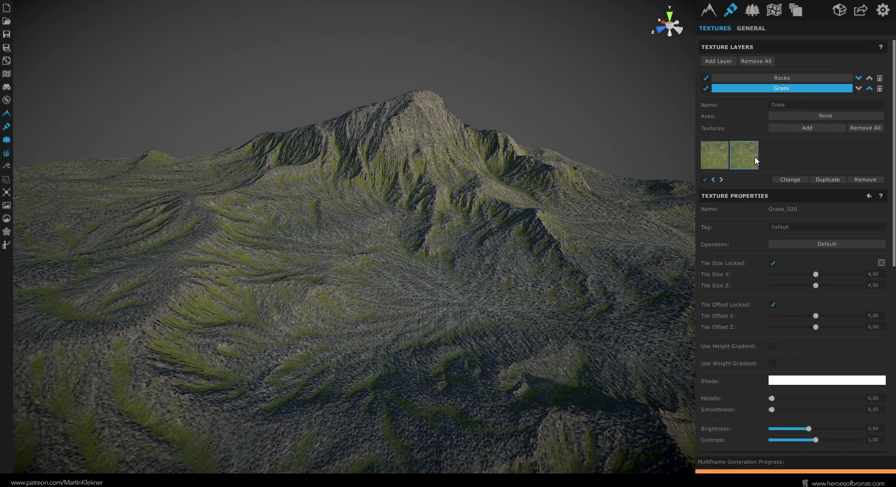
left_click(792, 179)
left_click(863, 218)
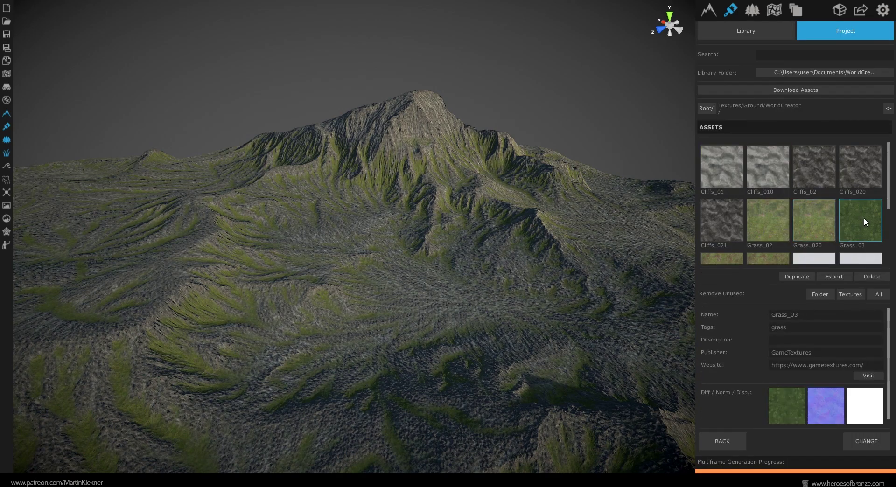
left_click(863, 441)
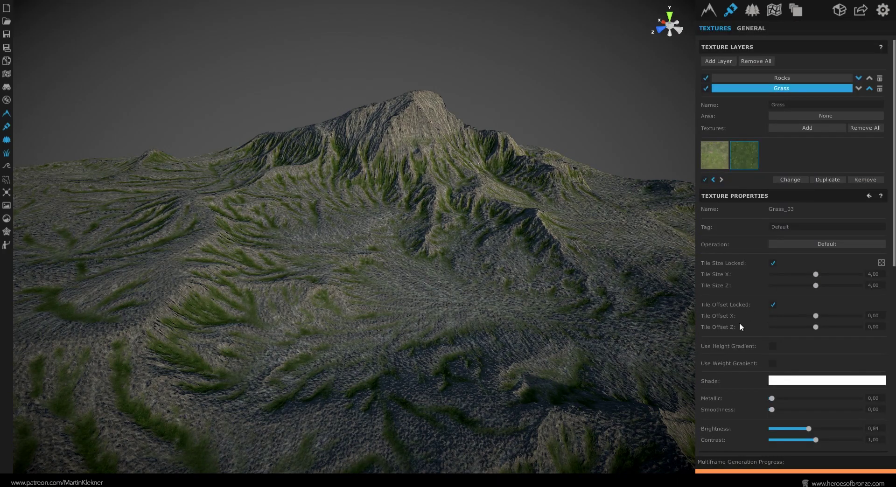
Set the Grass_03 cavity to None, its flow range to 0.70 to 20.06, and its upper height limit to 269.05.
scroll(740, 324, "down", 4)
scroll(737, 327, "down", 3)
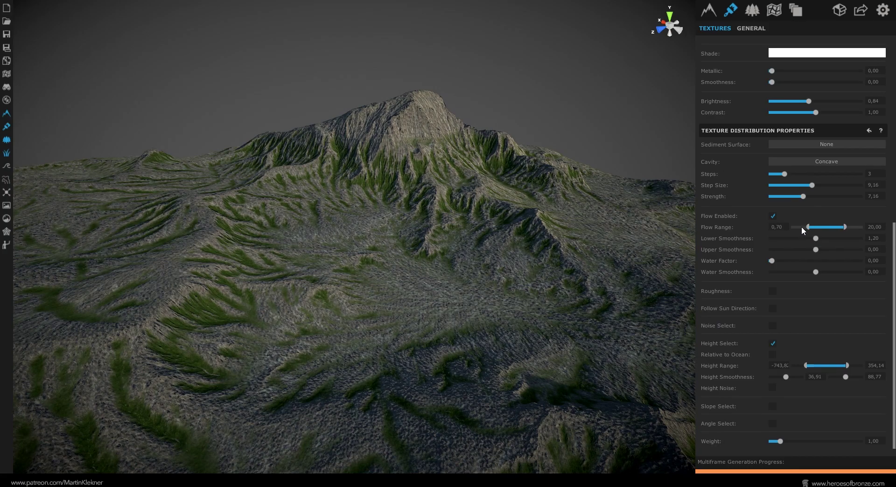
left_click(811, 161)
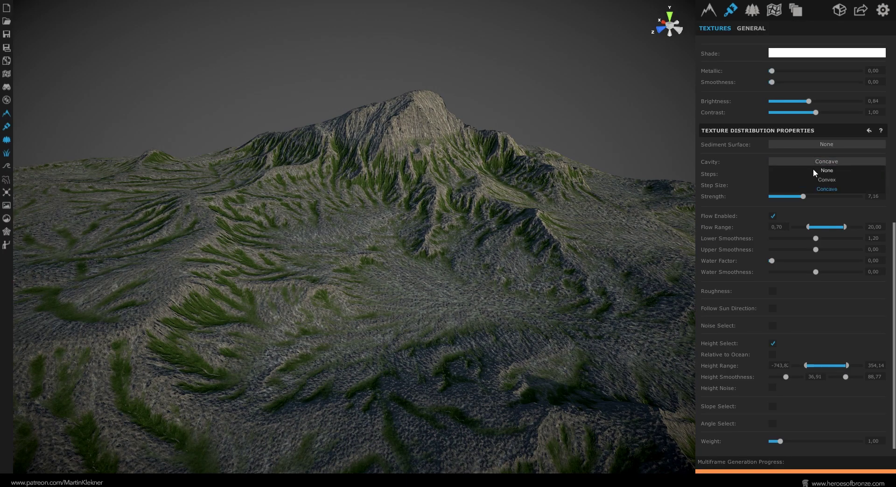
left_click(814, 170)
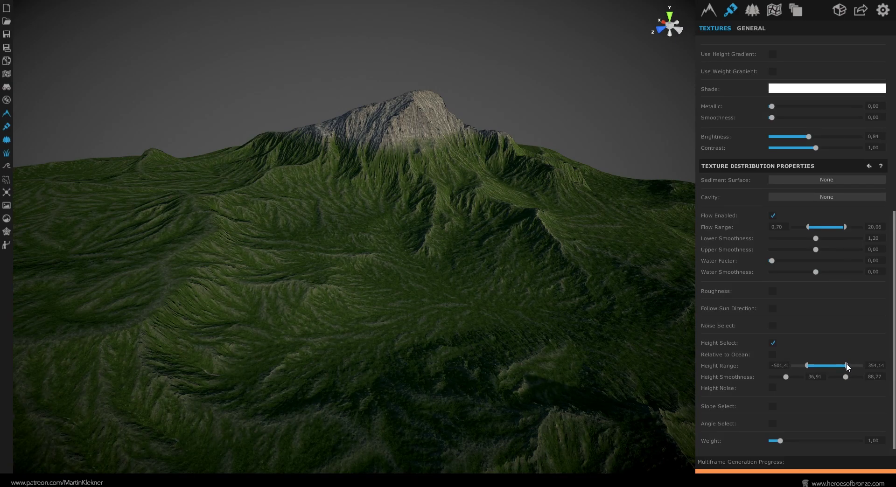
left_click_drag(866, 368, 791, 369)
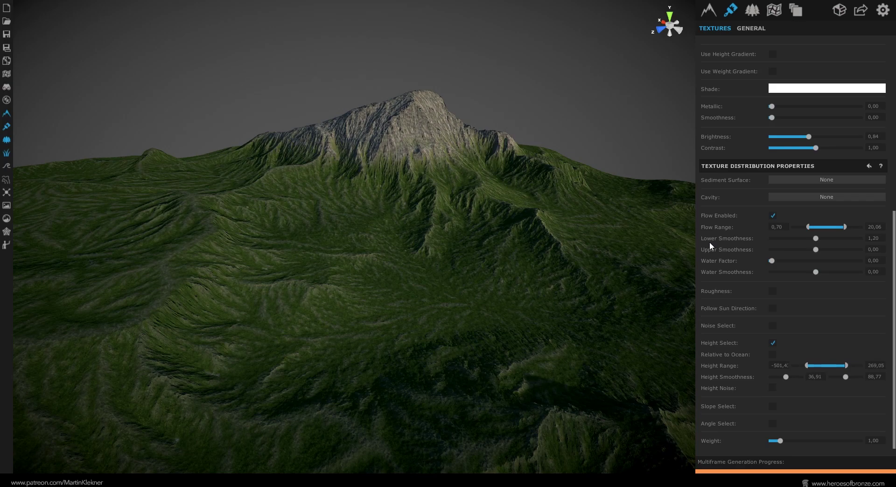
Toggle the Grass_03 texture off and on to compare its coverage with the other grass texture.
scroll(710, 242, "up", 8)
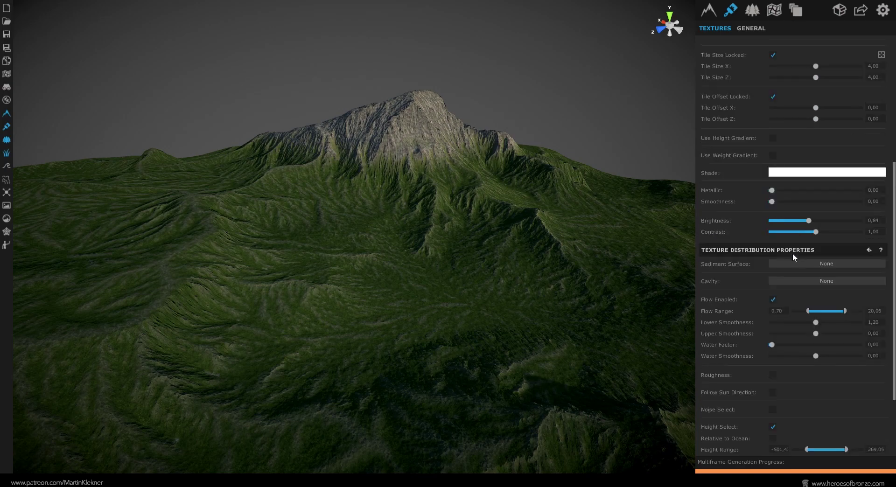
left_click(706, 180)
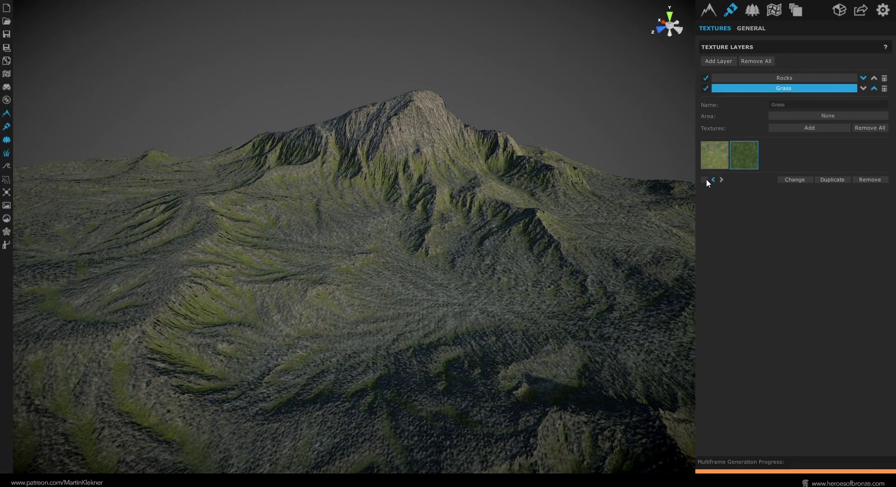
left_click(706, 179)
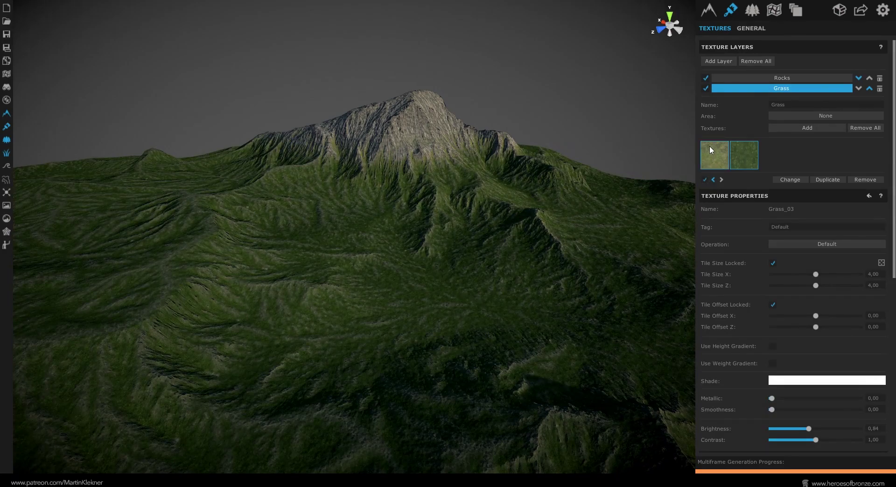
Check the Grass_020 texture by toggling it off and on, and move it after Grass_03 in the Grass layer's order.
left_click(709, 148)
left_click(705, 180)
left_click(705, 180)
left_click(721, 180)
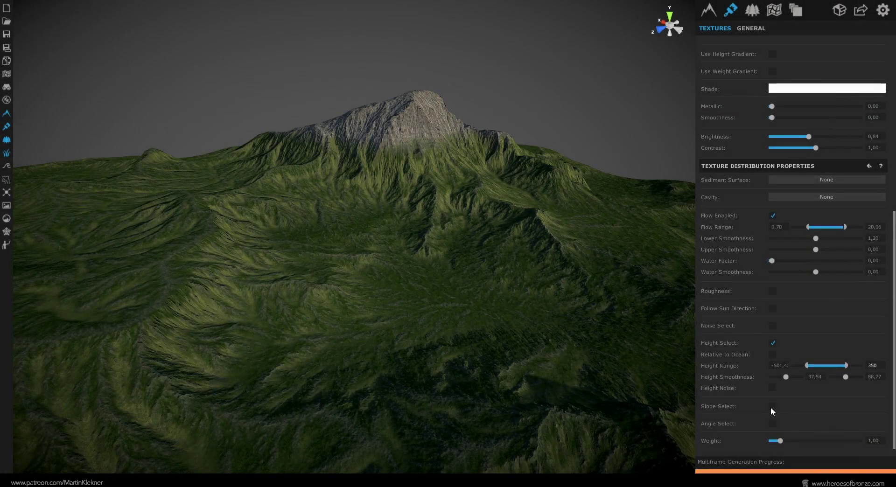
Raise the Grass_03 upper height limit to 350 and enable slope selection with a range of 0 to 28.87.
left_click(772, 407)
scroll(765, 405, "down", 1)
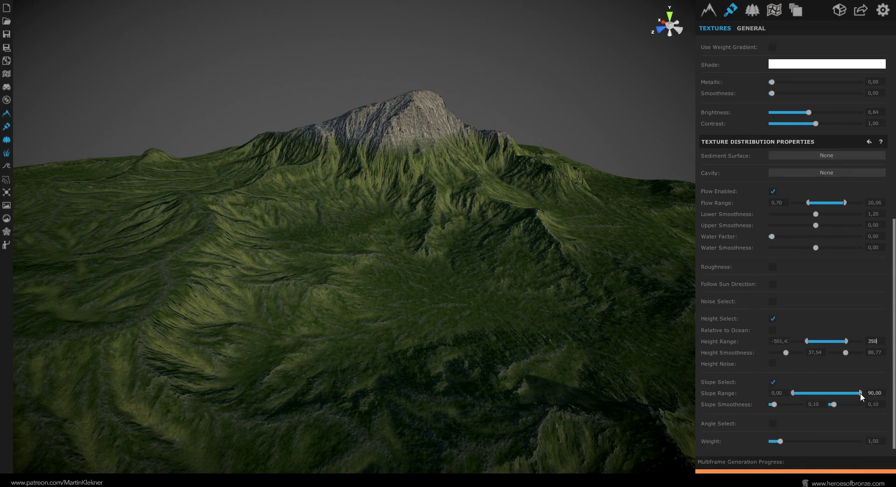
left_click_drag(792, 393, 816, 393)
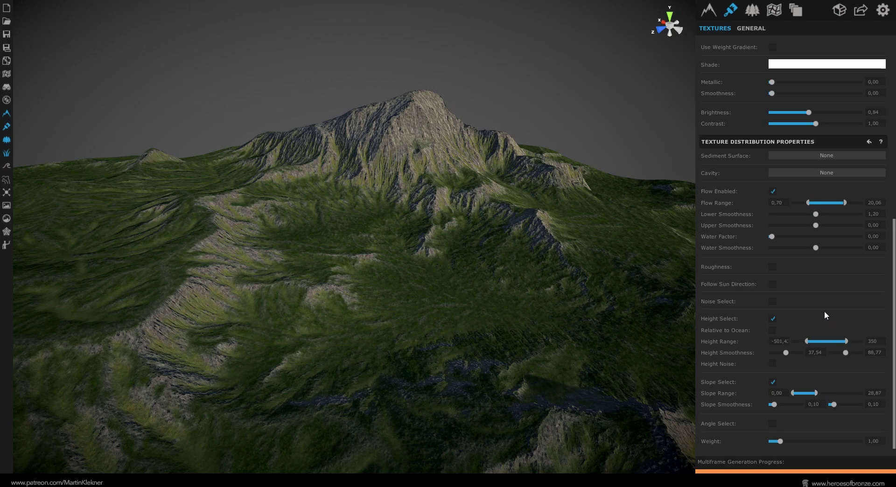
Lower the Grass_020 texture's brightness to 0.79.
scroll(740, 182, "up", 10)
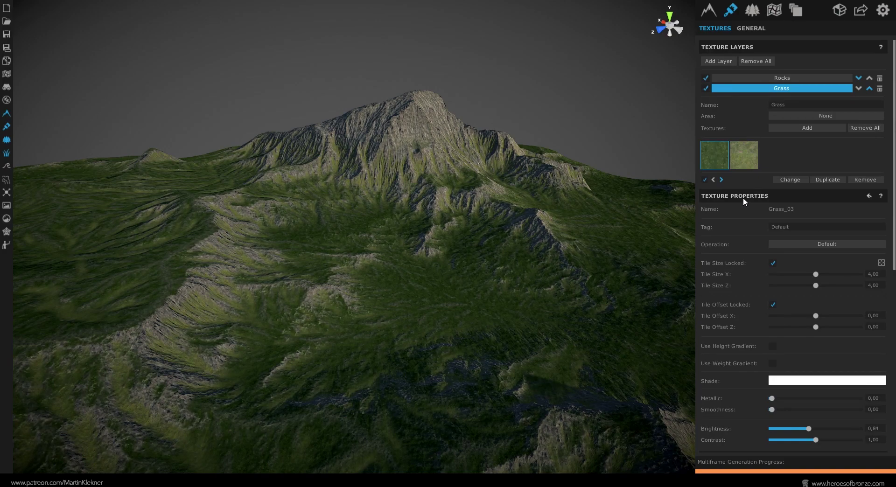
left_click(744, 155)
left_click_drag(811, 428, 806, 430)
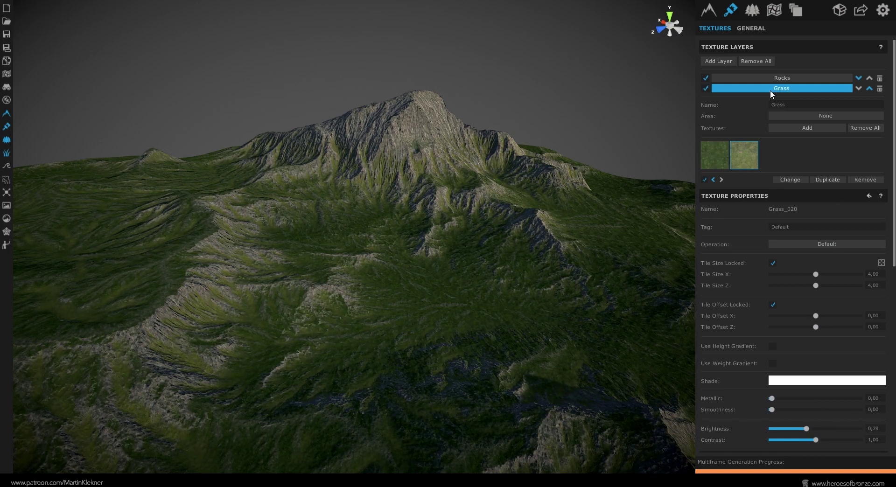
Add the Grass_04 ground texture from the WorldCreator folder to the Grass layer.
left_click(791, 126)
scroll(733, 233, "down", 2)
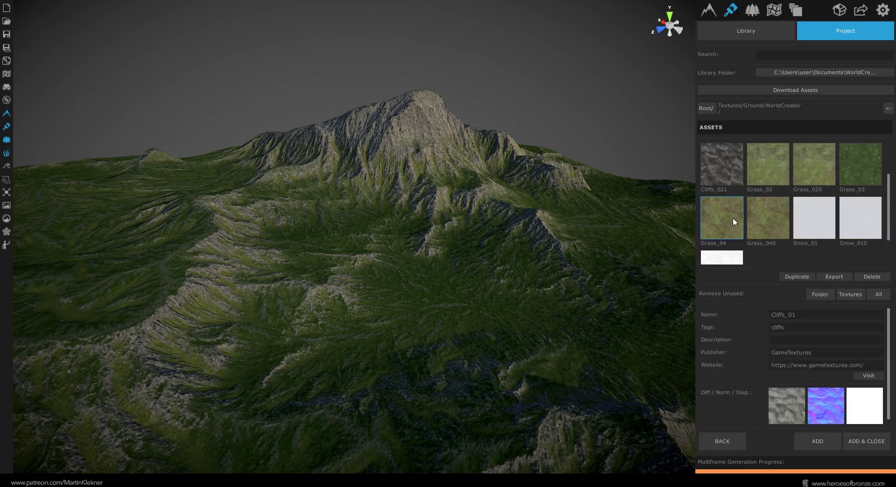
left_click(733, 218)
left_click(874, 444)
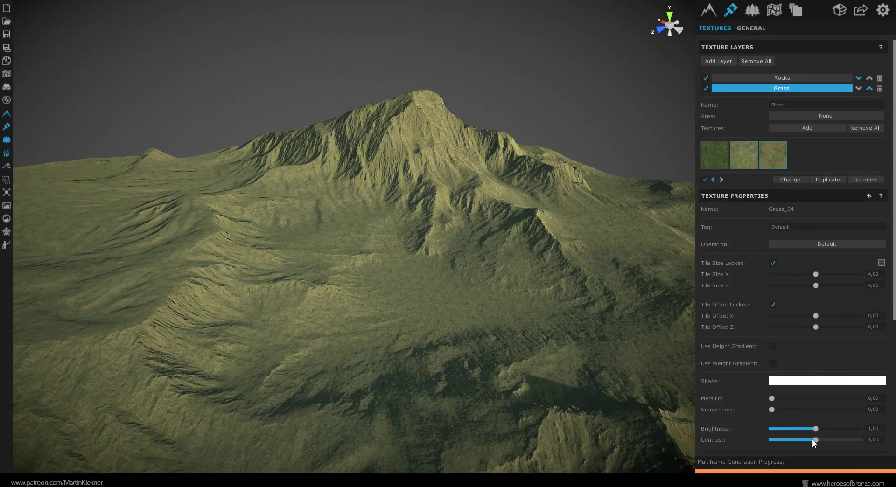
Lower the Grass_04 texture's brightness to 0.93 and its contrast to 0.71.
left_click_drag(816, 429, 815, 429)
scroll(814, 390, "down", 5)
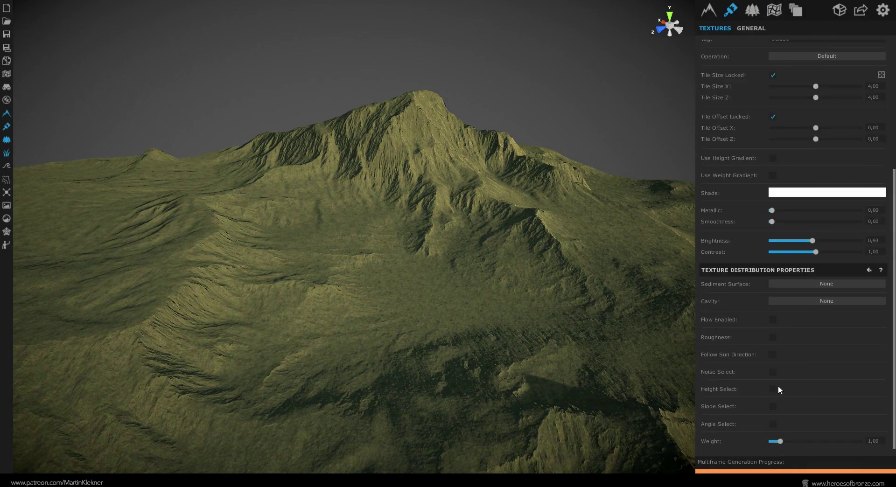
left_click_drag(816, 252, 803, 253)
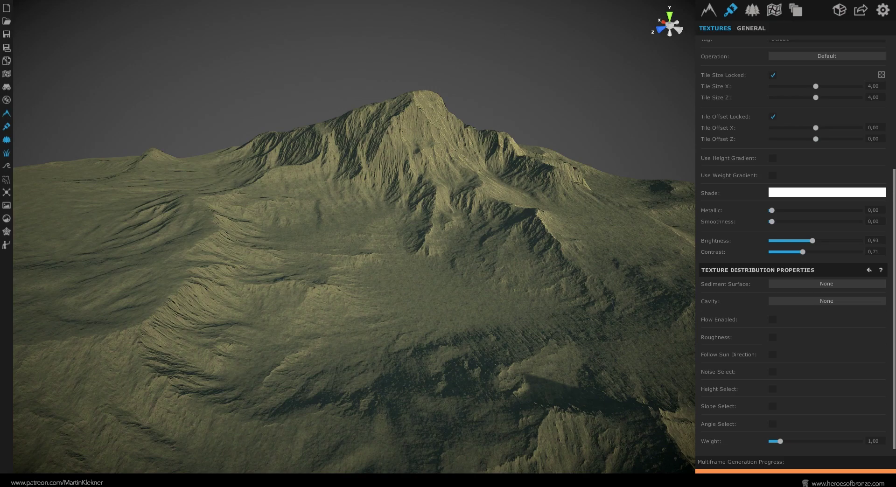
Set the Grass_04 texture's cavity distribution to Concave.
left_click(823, 300)
left_click(827, 329)
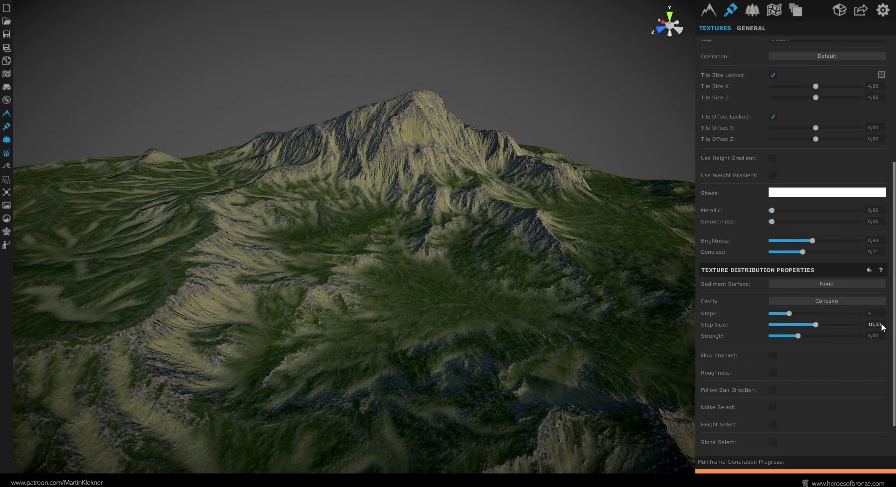
scroll(799, 356, "down", 1)
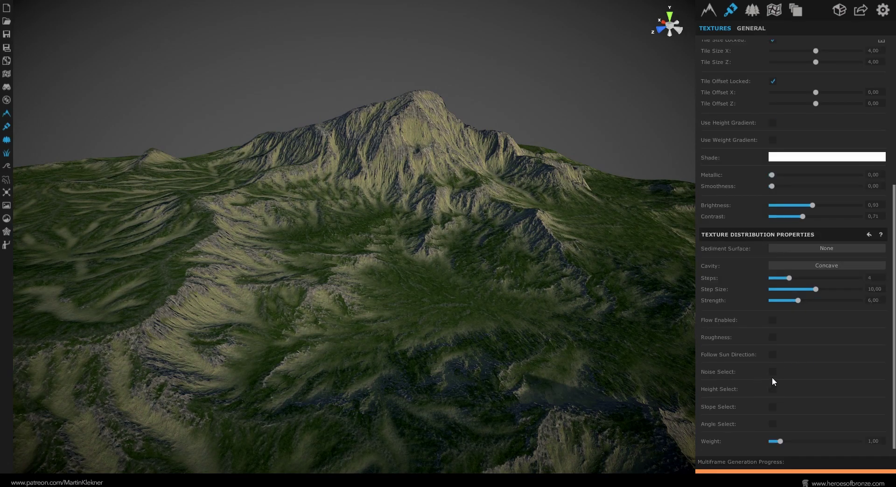
Enable height selection for the Grass_04 texture with an upper limit of 212.57 and height smoothness of 30 and 80.
left_click(773, 389)
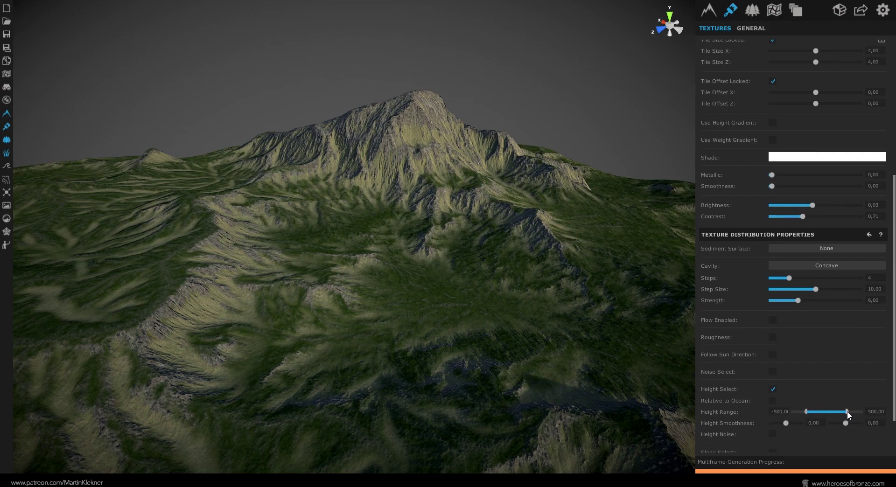
left_click_drag(757, 419, 660, 426)
left_click(866, 422)
type("8")
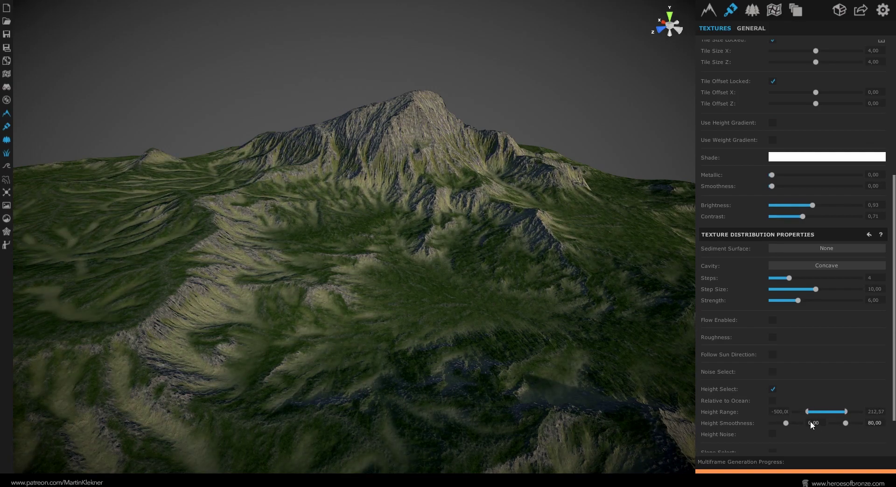
left_click(808, 422)
type("3")
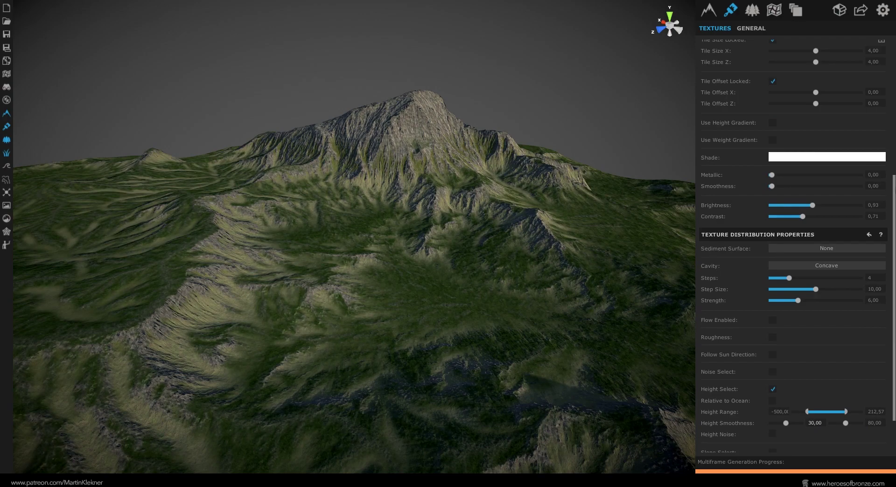
Turn the Grass_04 texture off and on again to compare its effect on the terrain.
scroll(744, 170, "up", 5)
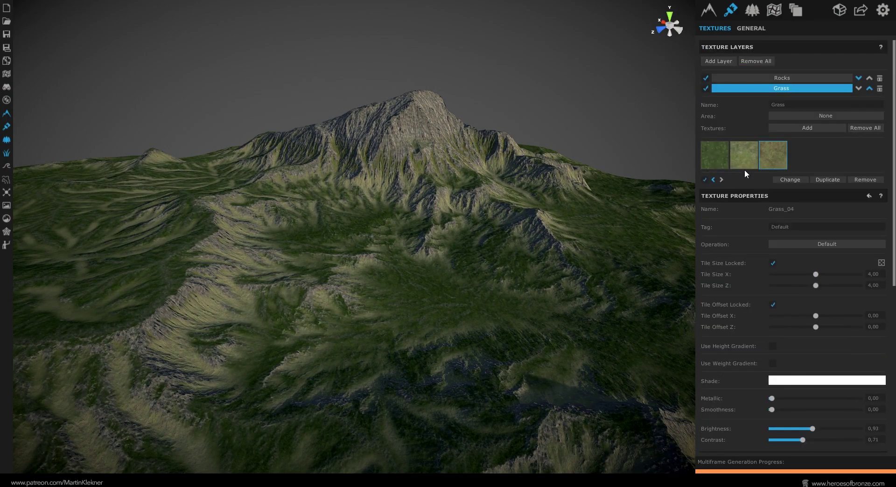
left_click(707, 178)
left_click(707, 178)
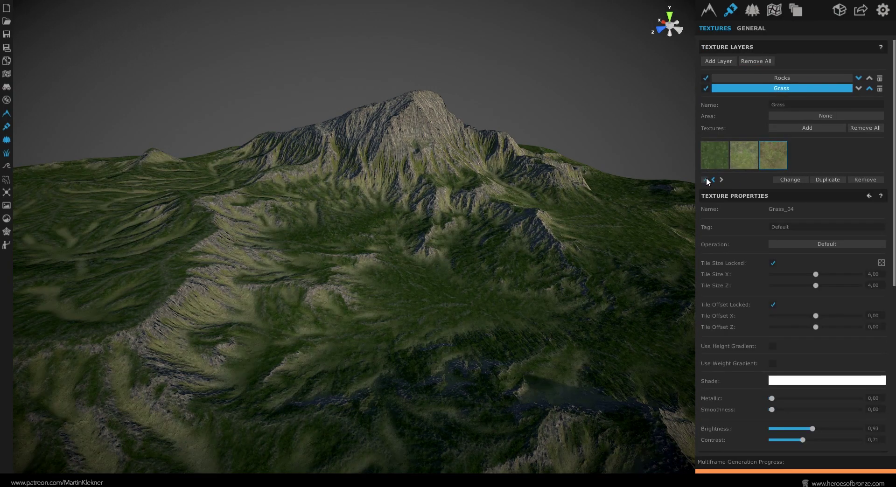
Set the Grass_04 texture's brightness to 0.74, its contrast to 0.52 and its shade to pale green E1F1DA.
left_click_drag(811, 428, 794, 440)
left_click(808, 429)
scroll(794, 440, "down", 2)
left_click(786, 308)
left_click(829, 351)
mouse_move(796, 347)
left_mouse_down()
mouse_move(789, 352)
mouse_move(812, 333)
mouse_move(805, 324)
mouse_move(778, 330)
mouse_move(774, 317)
left_mouse_up()
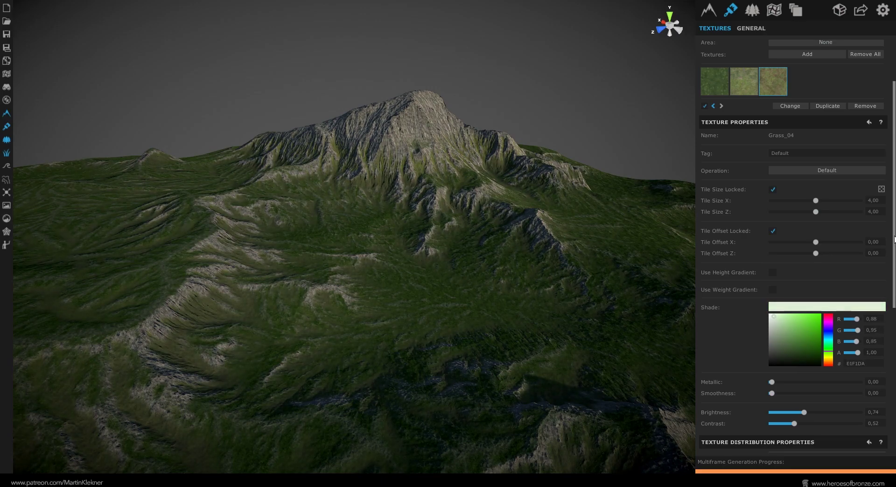
Reduce the Grass_04 texture's concave cavity to 3 steps, a step size of 6.42 and a strength of 3.79.
left_click_drag(894, 237, 892, 368)
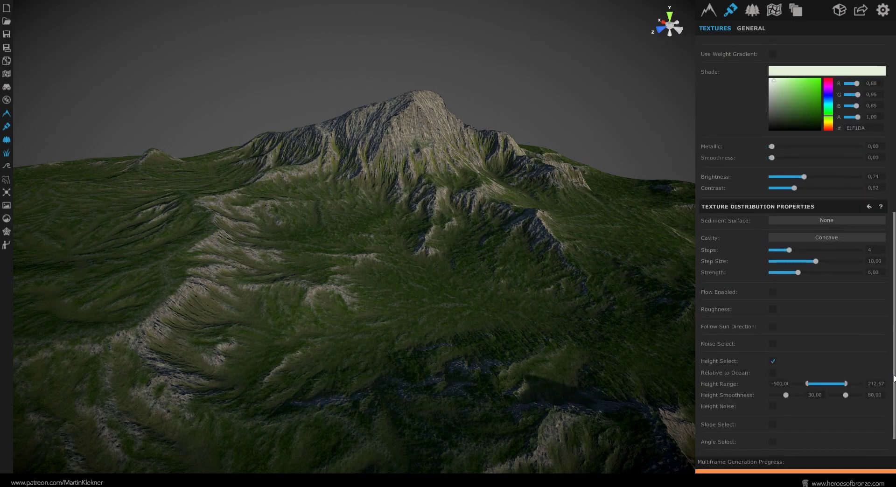
scroll(821, 262, "down", 1)
left_click_drag(789, 233, 785, 234)
left_click_drag(814, 243, 781, 255)
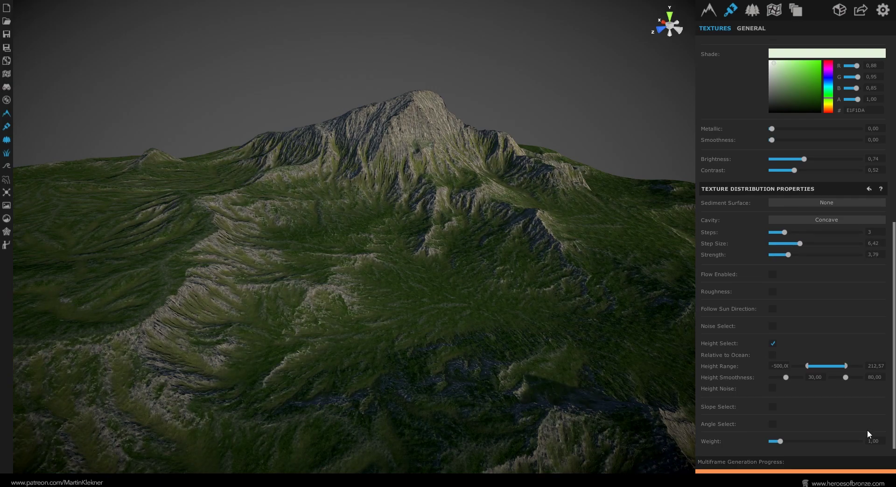
Duplicate the Grass_04 texture and give the copy shade DFDFDF, brightness 0.79 and contrast 0.84.
scroll(867, 430, "up", 10)
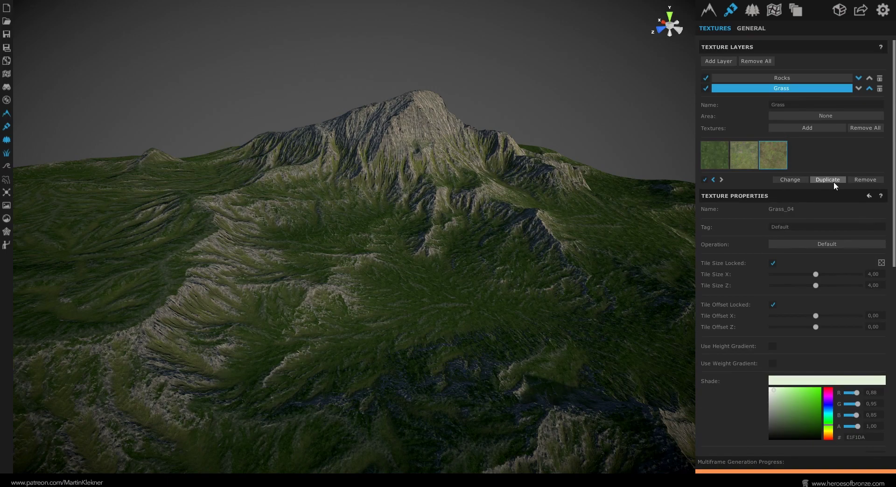
left_click(829, 181)
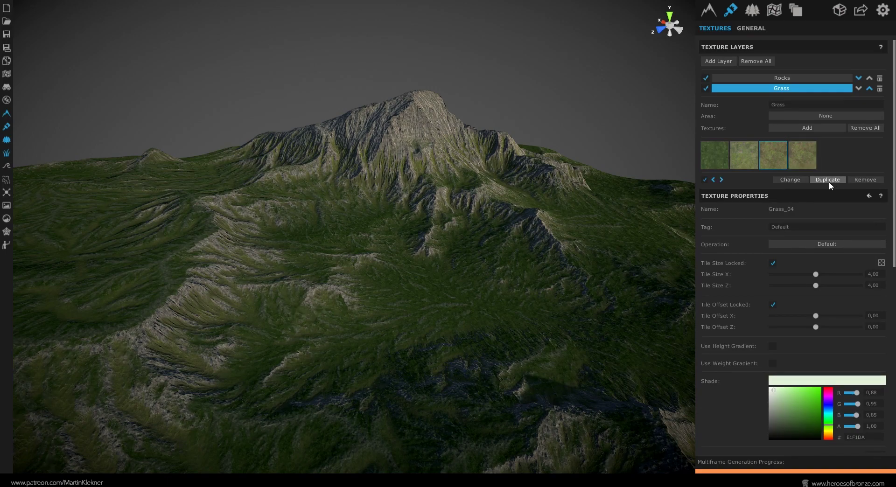
left_click(800, 161)
scroll(810, 388, "down", 3)
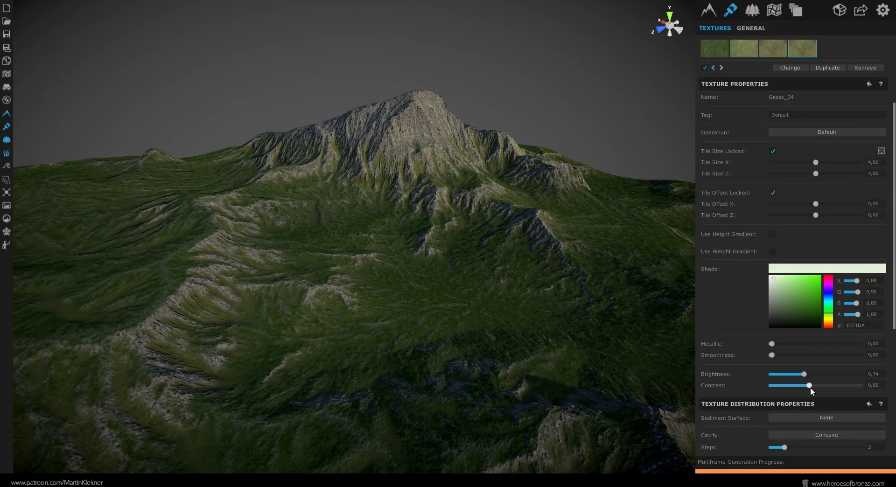
scroll(727, 380, "down", 3)
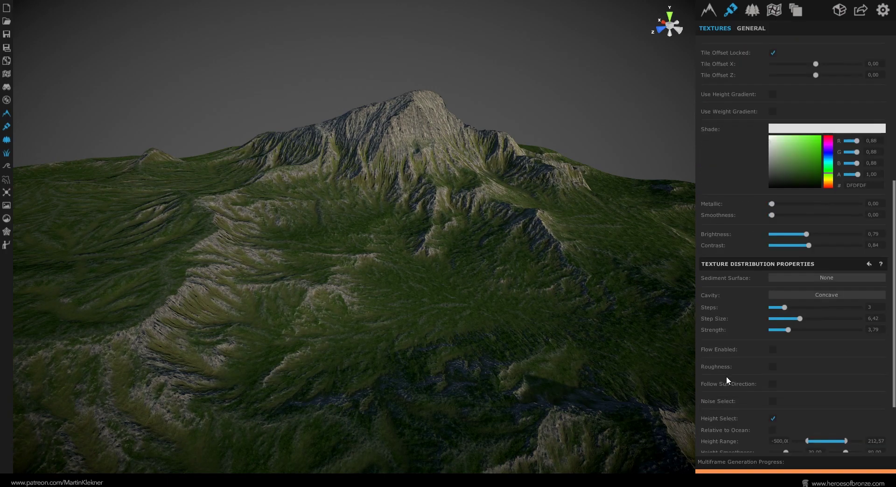
Set the copied Grass_04 texture's cavity to None and enable flow with range 1.33 to 20 and lower smoothness 1.20.
left_click(814, 294)
left_click(821, 304)
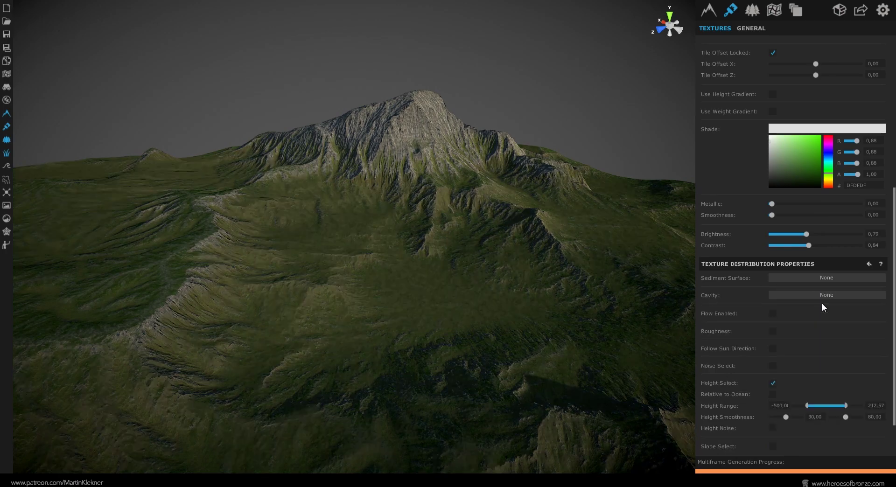
left_click(772, 313)
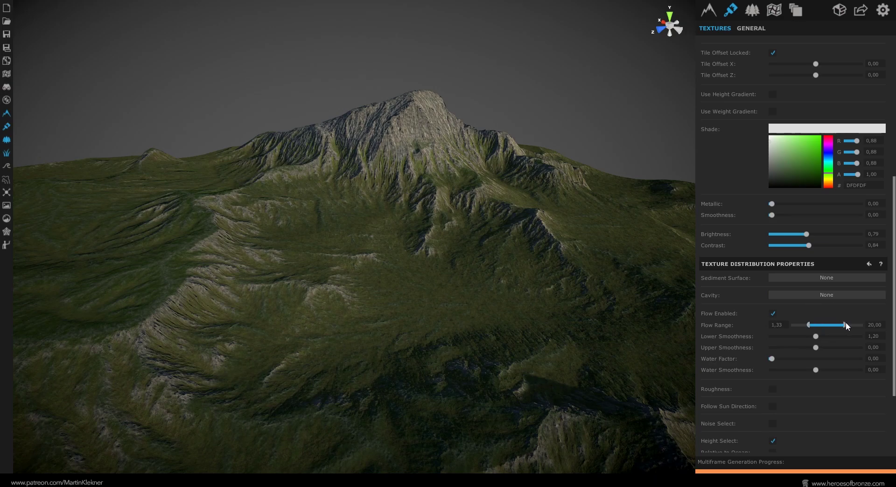
Lower the upper limit of the copied Grass_04 texture's height range to 119.62.
scroll(842, 322, "down", 3)
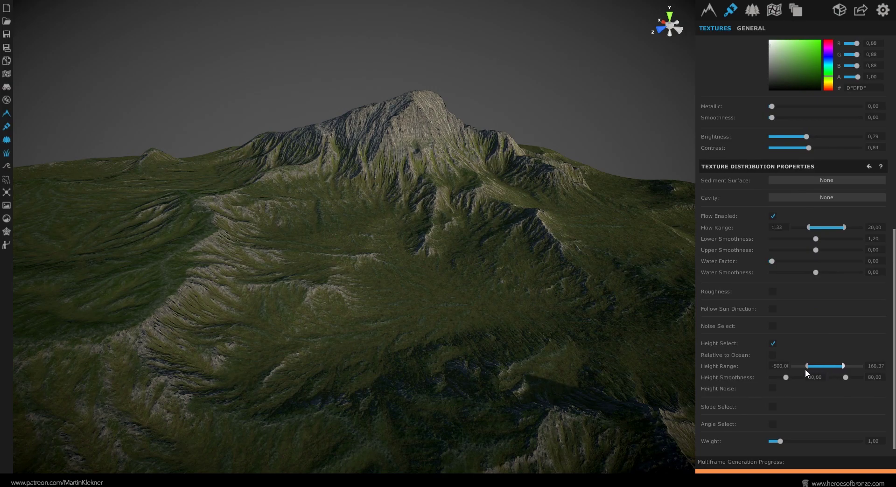
left_click_drag(805, 371, 769, 340)
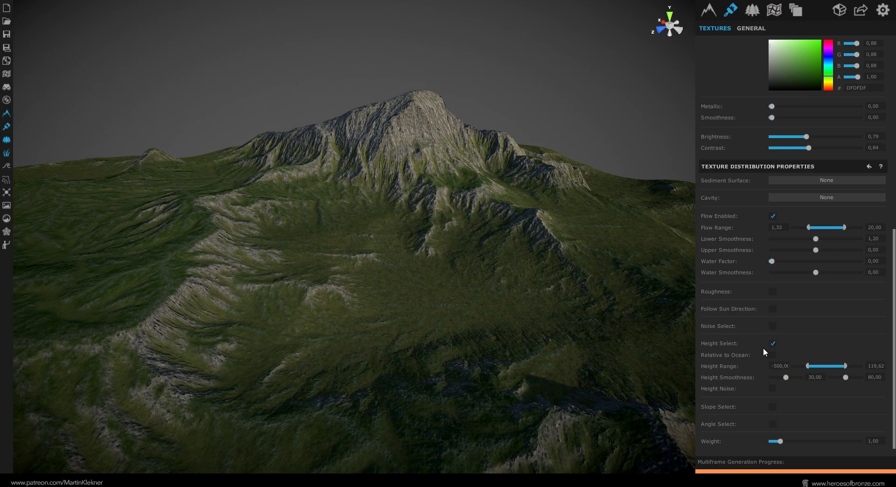
Add a new texture layer above Grass and name it Snow.
scroll(763, 349, "up", 10)
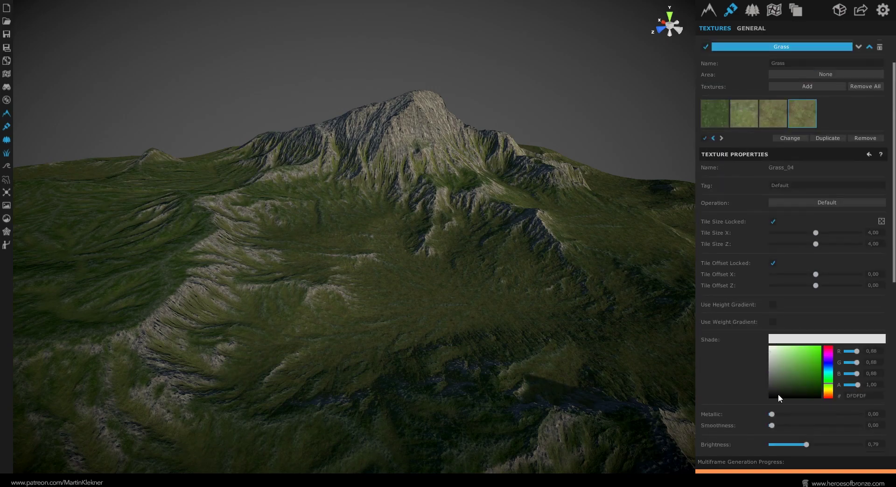
left_click_drag(835, 385, 833, 387)
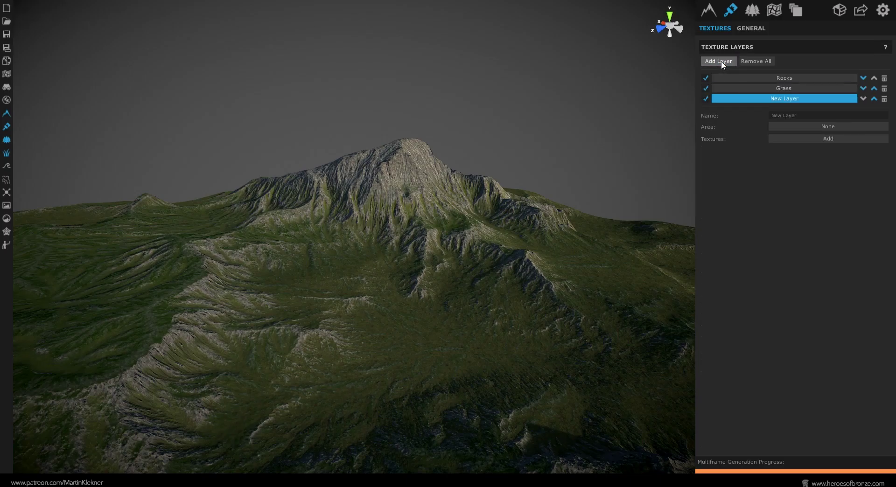
left_click_drag(803, 115, 729, 115)
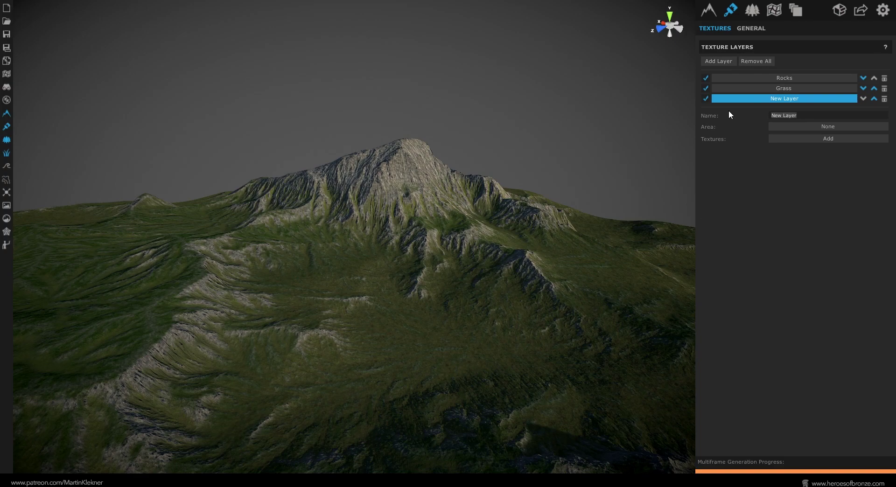
type("Snow")
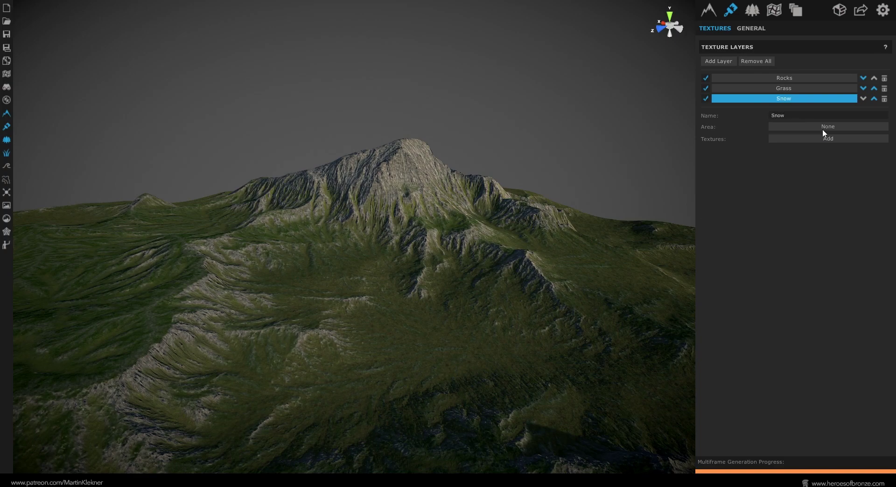
Add the Snow_01 ground texture from the project assets to the Snow layer and tag it SNow01.
left_click(828, 139)
left_click(740, 138)
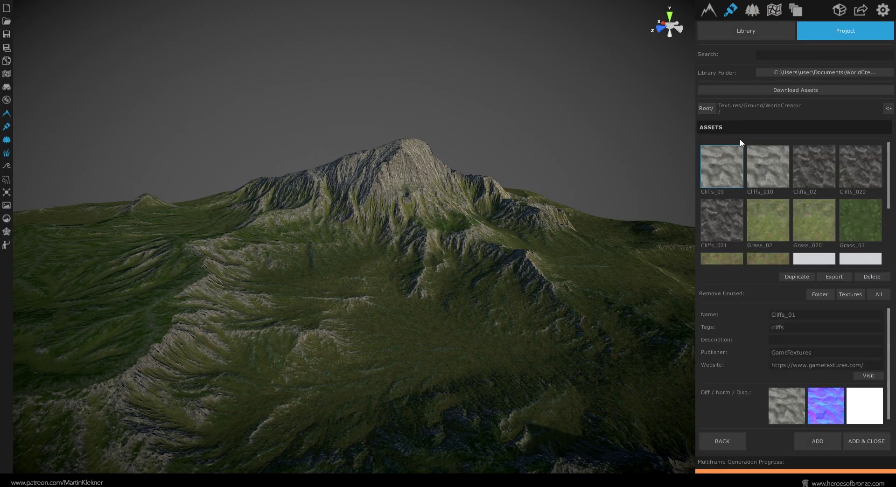
scroll(786, 208, "down", 2)
left_click(812, 195)
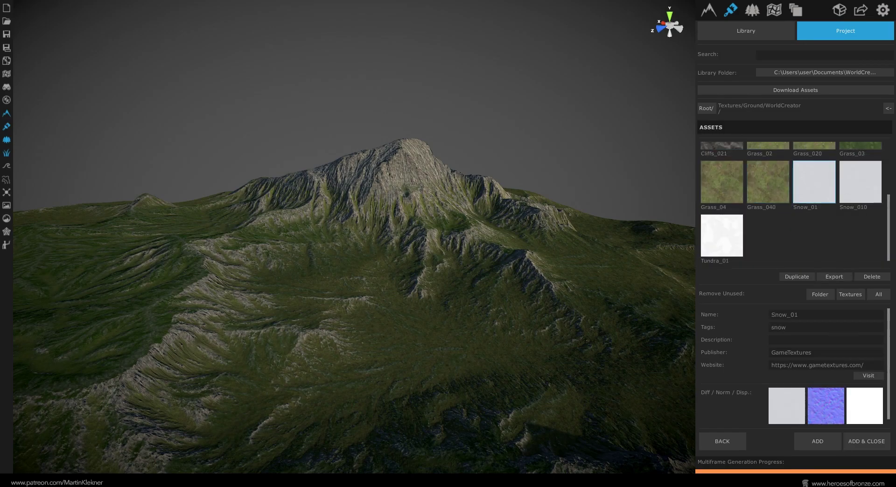
left_click(866, 441)
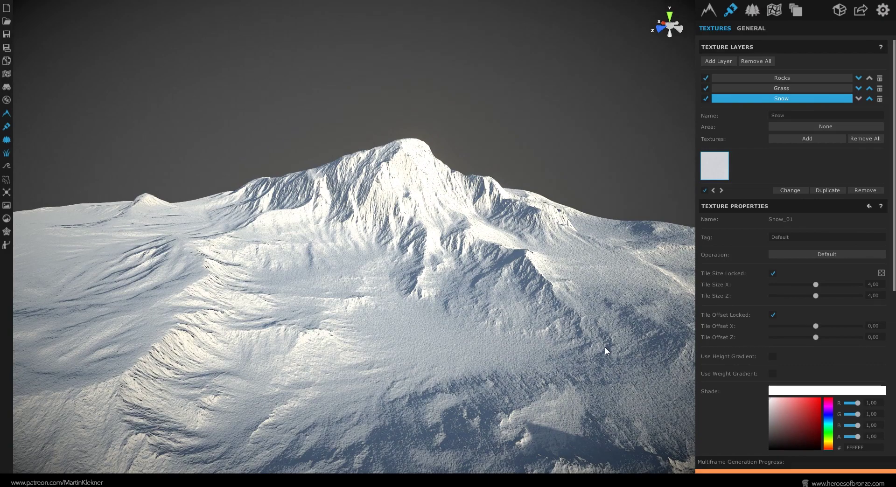
left_click(794, 236)
type("SNow01")
Set the Snow_01 texture's cavity to Convex with 1 step, a step size of 11.90 and a strength of 4.5.
scroll(765, 291, "down", 5)
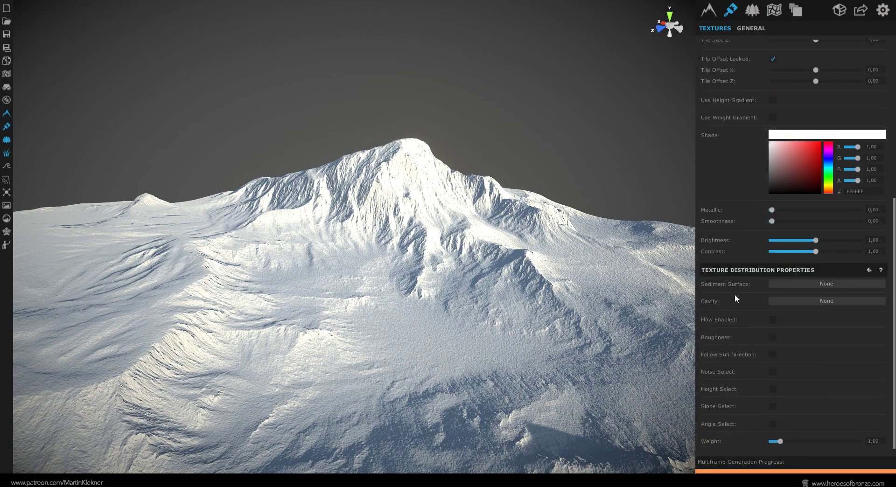
left_click(819, 300)
left_click(828, 320)
left_click_drag(790, 313, 777, 315)
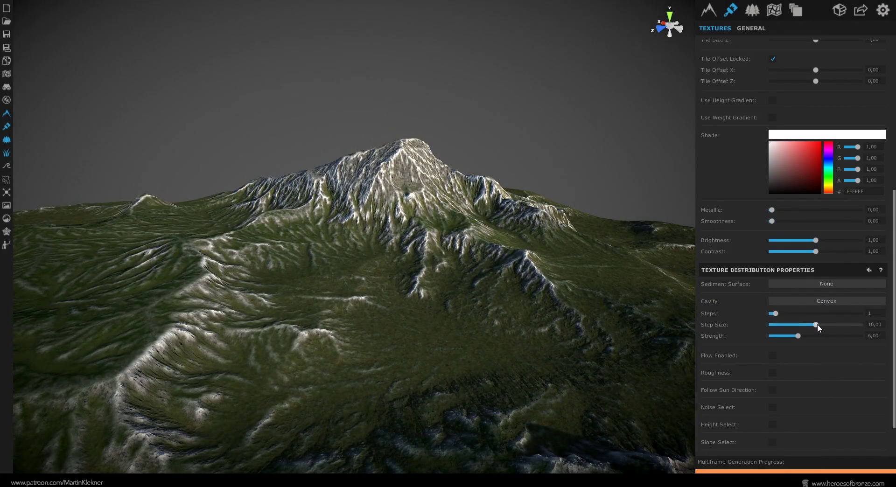
left_click_drag(826, 325, 827, 326)
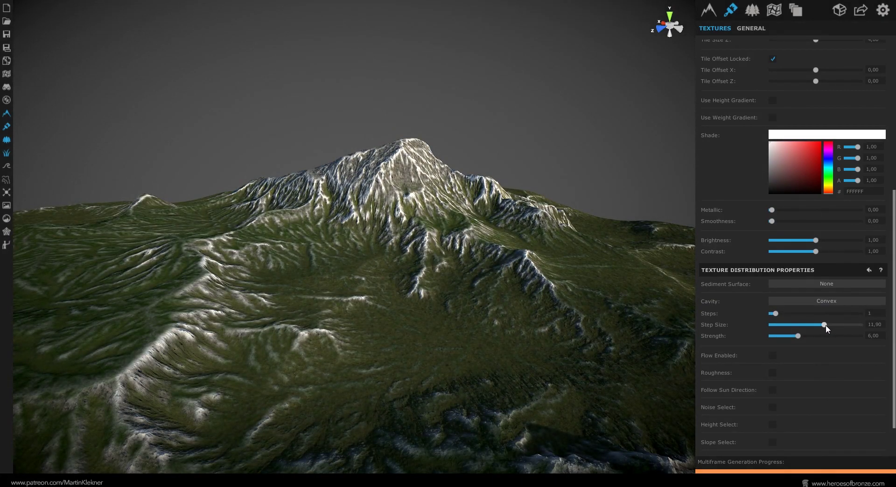
left_click(875, 336)
type("4,")
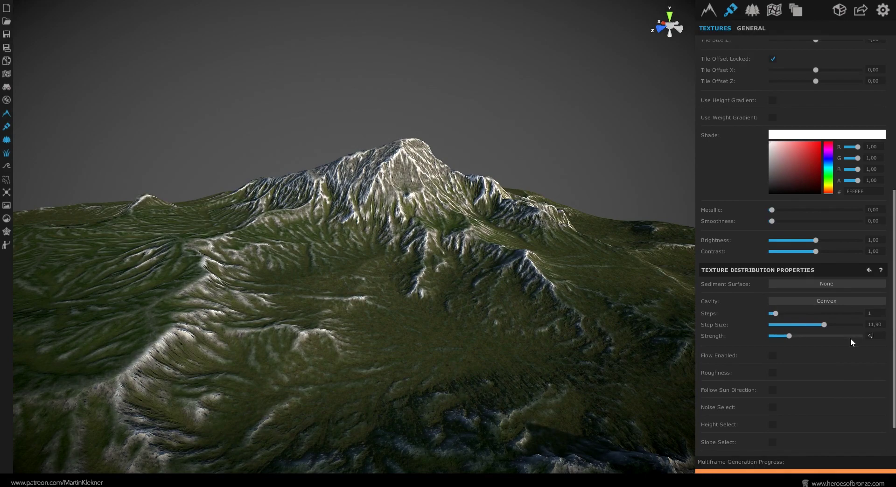
type("5")
Enable height selection for the Snow_01 texture with a height range of 250 to 700.
scroll(771, 385, "down", 1)
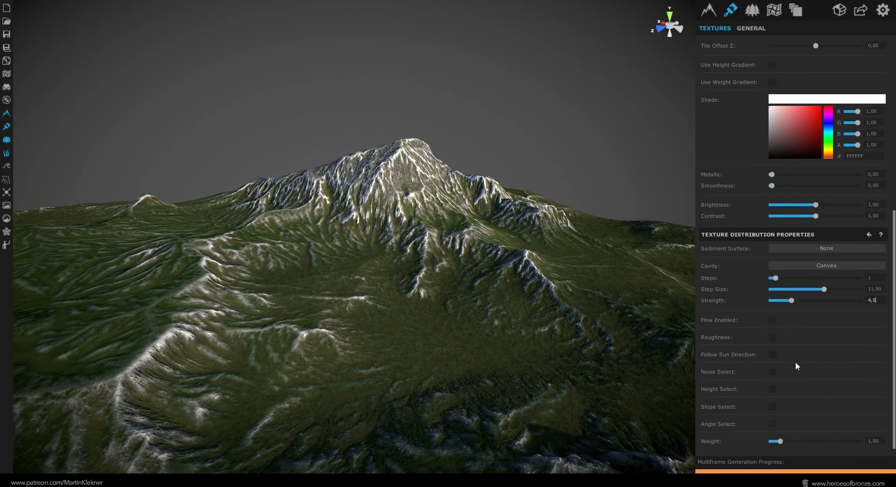
left_click(772, 389)
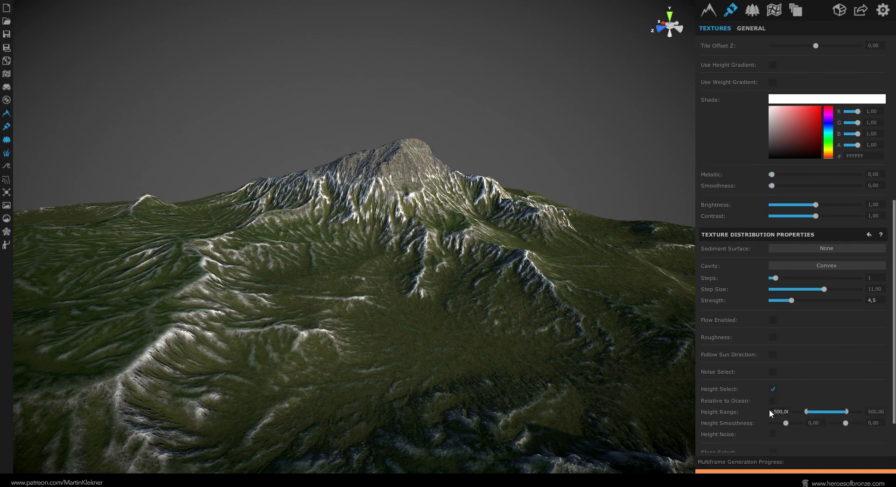
type("250")
left_click_drag(825, 411, 835, 411)
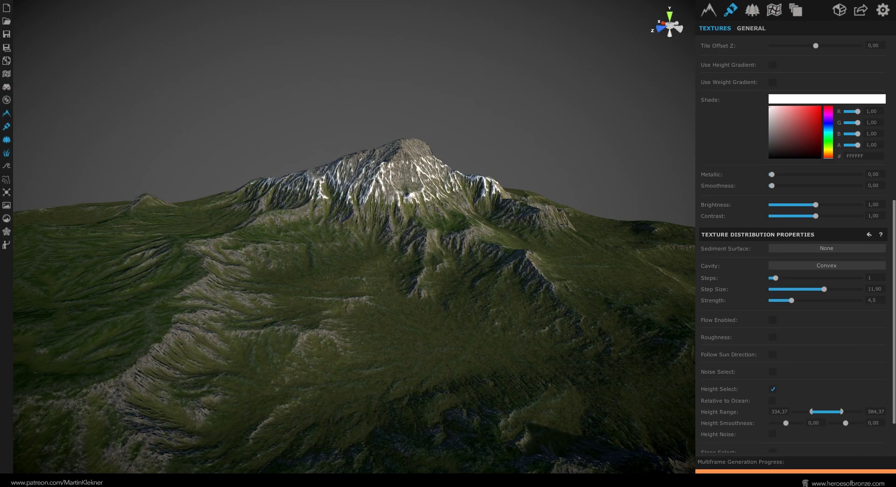
left_click(875, 412)
type("700")
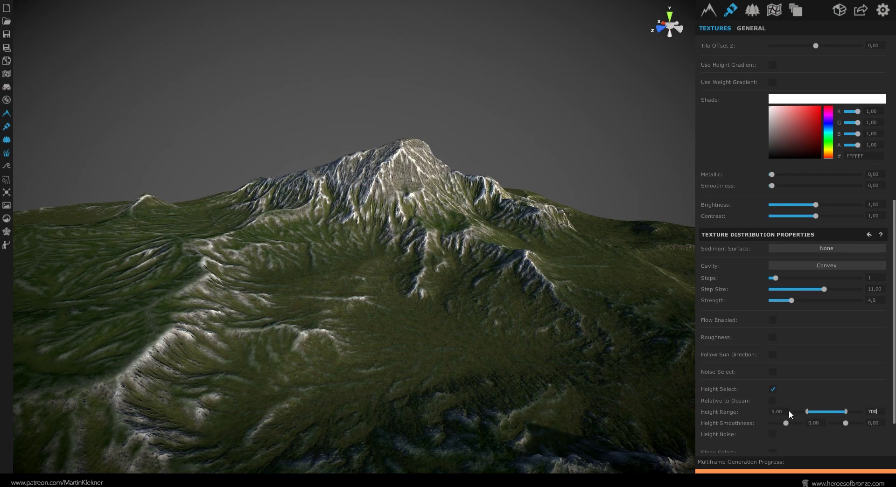
left_click(780, 412)
type("250")
Raise the snow's lower height limit to 467.36 and set its height smoothness to 75.41 and 70.
left_click_drag(808, 412, 894, 424)
left_click_drag(786, 423, 894, 423)
left_click_drag(813, 412, 895, 414)
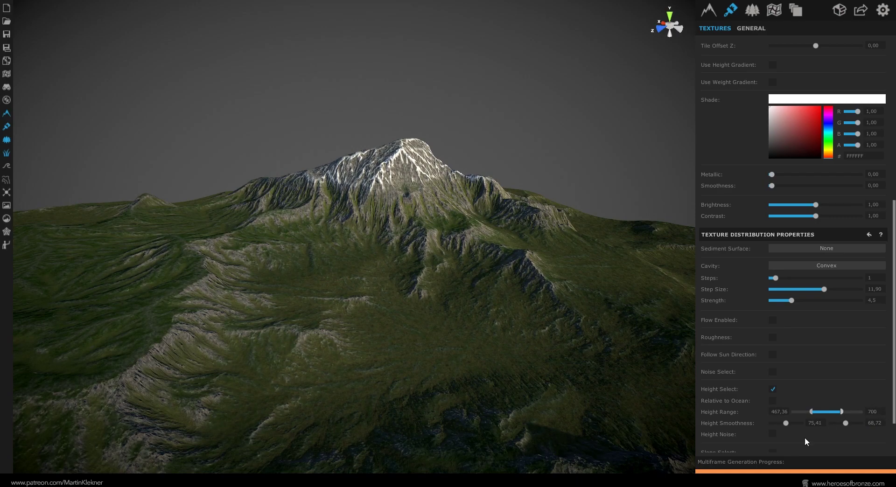
left_click(868, 423)
type("70")
Enable slope selection for the Snow_01 texture and adjust its slope range, with a lower limit of 13.42.
scroll(732, 389, "down", 2)
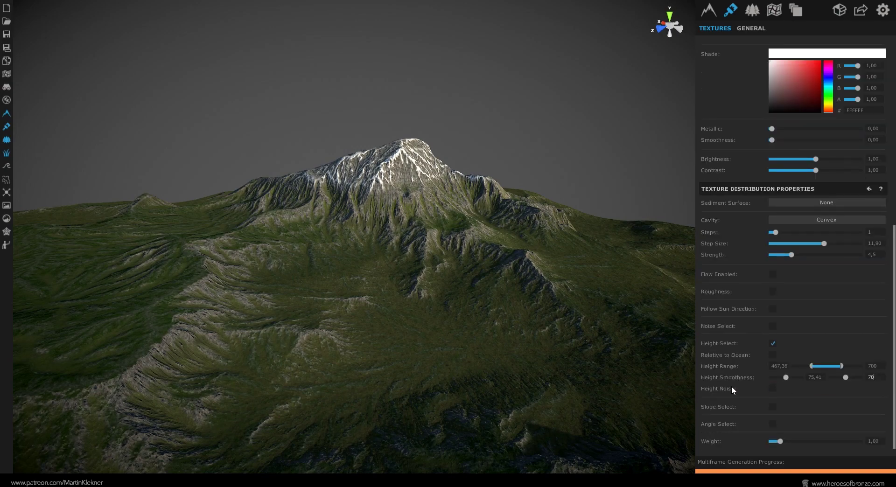
left_click(771, 406)
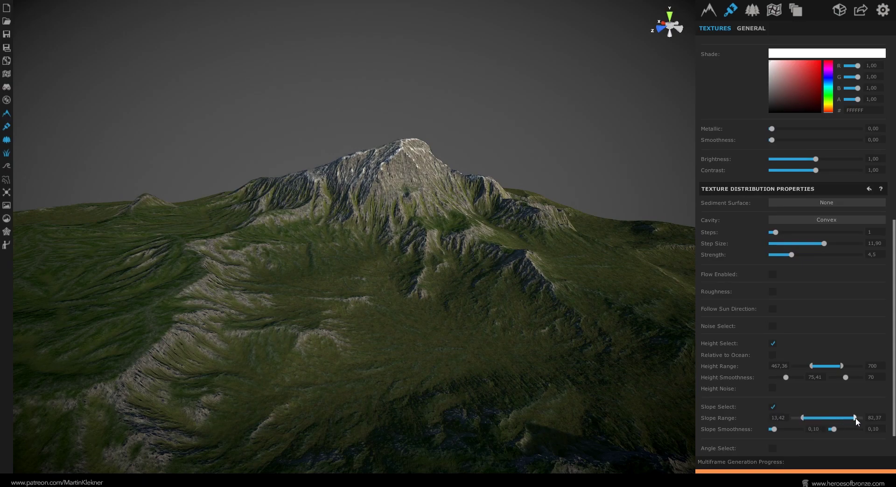
left_click_drag(856, 418, 854, 417)
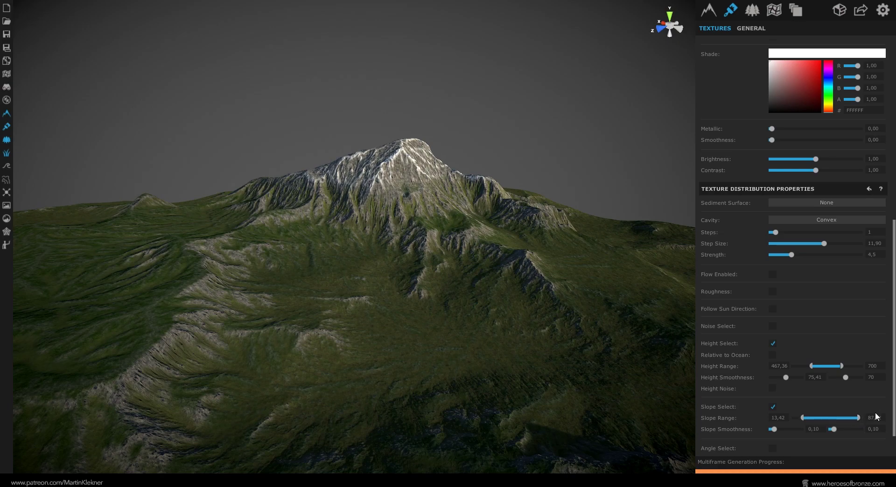
Lower the Snow_01 texture's cavity strength to 3.76 and set its height range to 566.75–869.46.
scroll(827, 362, "up", 3)
left_click_drag(792, 339, 781, 339)
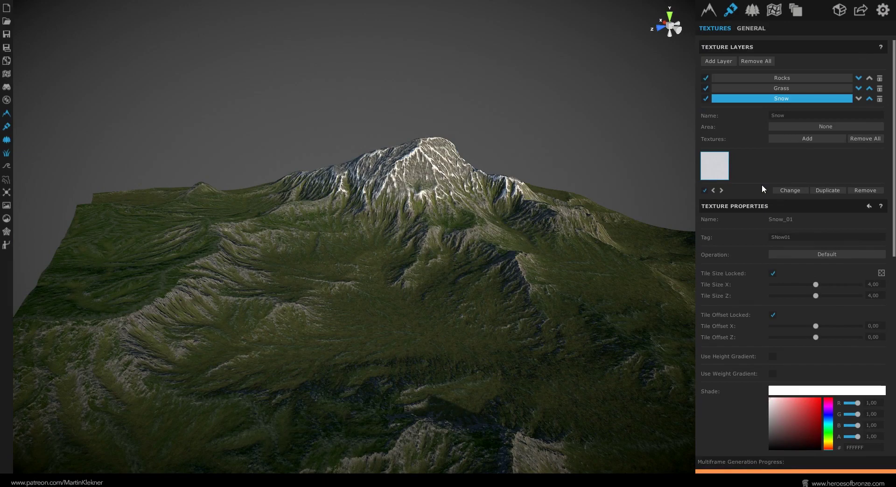
Duplicate the Snow_01 texture in the Snow layer and set a texture tag of SnowCap.
left_click(833, 190)
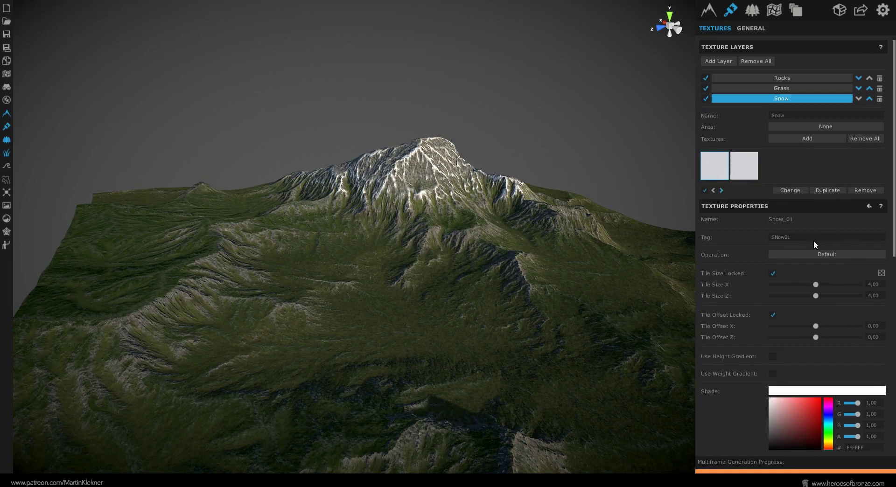
left_click(811, 238)
type("SnowCap")
Set the SnowCap texture's cavity to None and lower its upper slope limit to 60.50.
scroll(726, 298, "down", 12)
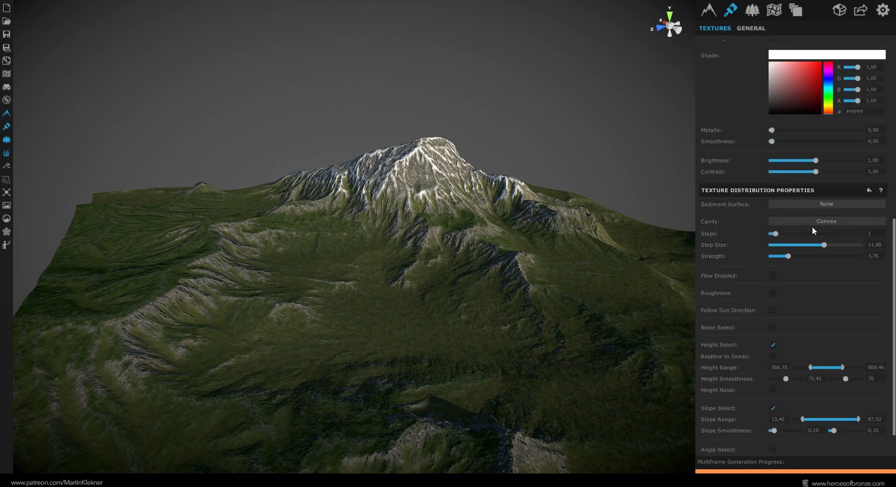
left_click(816, 220)
left_click(821, 231)
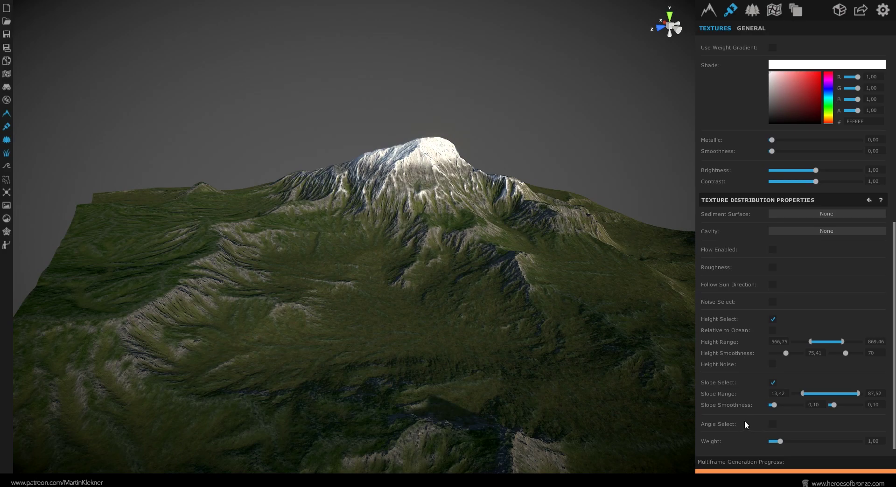
left_click_drag(864, 393, 836, 396)
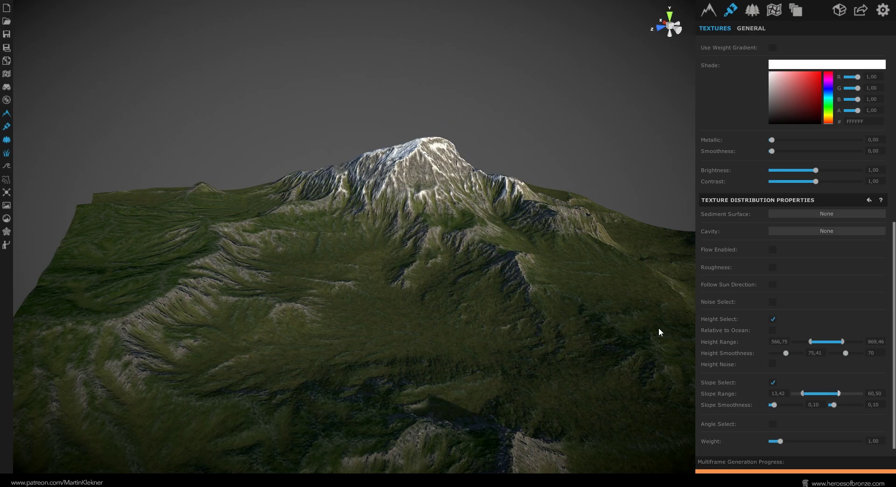
right_click_drag(483, 248, 519, 287)
scroll(461, 227, "up", 3)
scroll(391, 183, "down", 5)
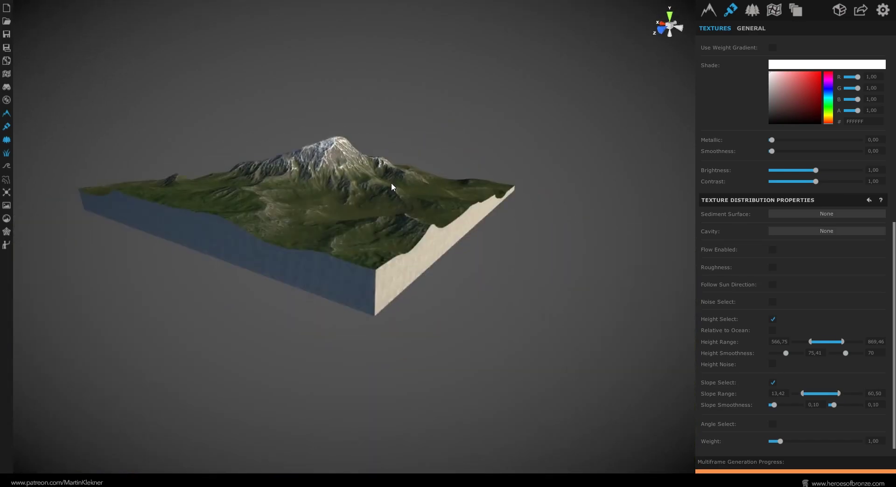
scroll(391, 183, "up", 5)
middle_click_drag(391, 183, 680, 366)
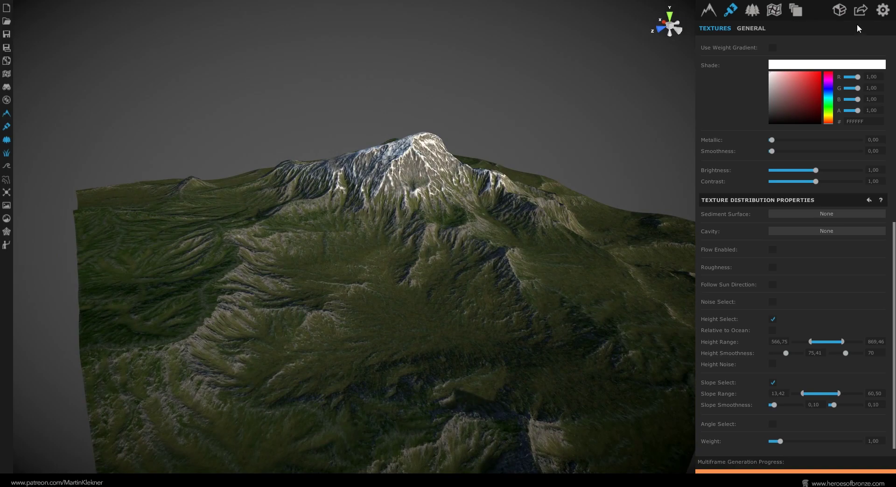
Export the terrain's Color Map in PNG format to the wc_tut_texturing_test folder, adding 04 to the suggested file name.
left_click(859, 10)
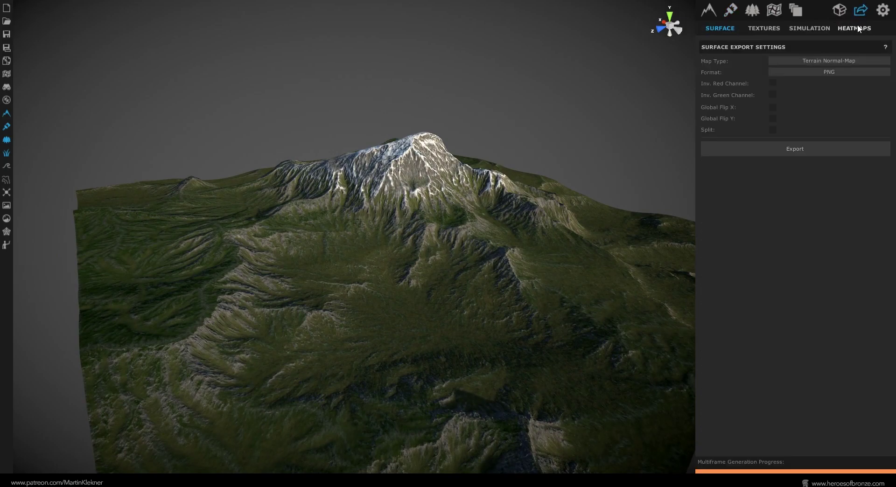
left_click(768, 29)
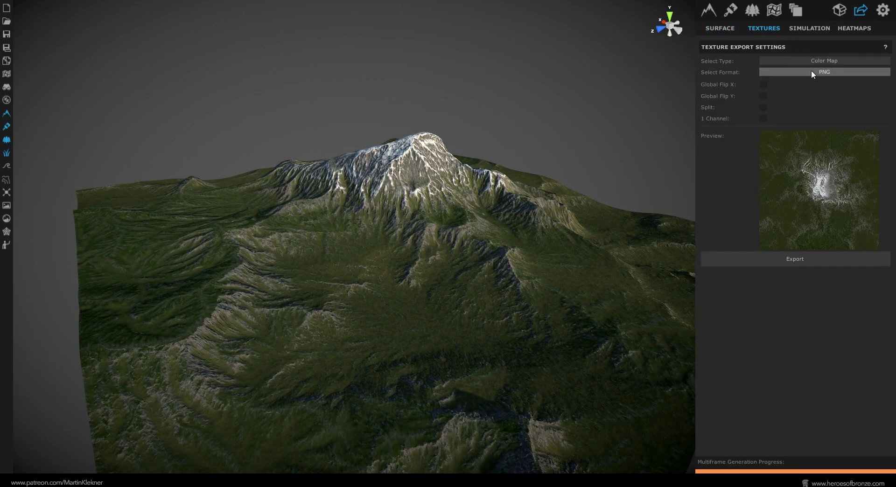
left_click(813, 262)
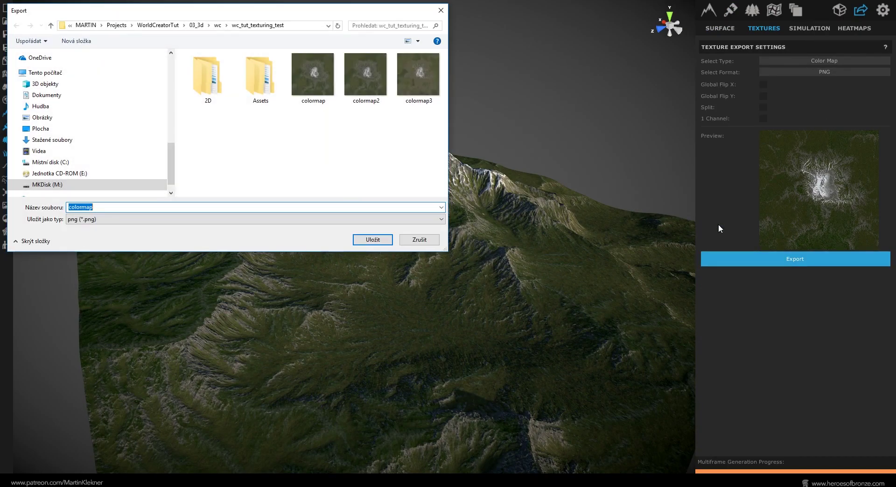
left_click(136, 208)
type("04")
key("Return")
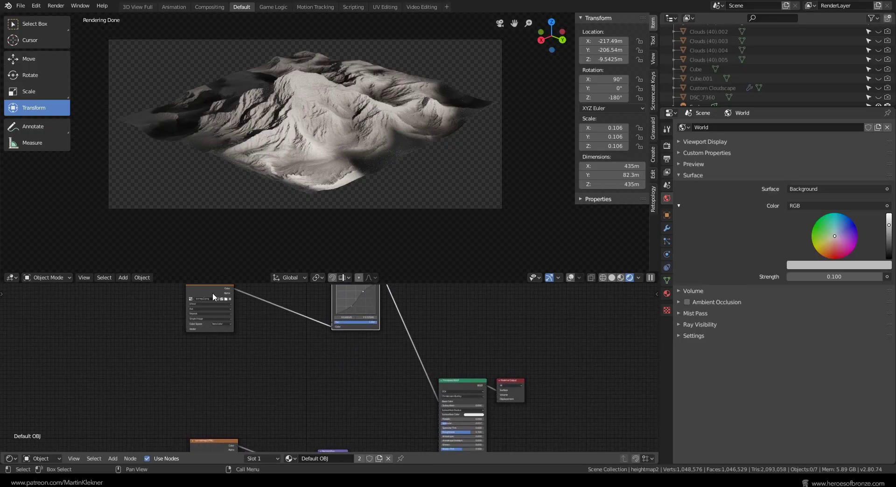
Switch to Blender and duplicate the upper image texture node in the terrain material, placing the copy below the original.
scroll(258, 371, "down", 2)
Load colormaptut.png into the duplicated image texture node and connect its Color output to the Principled BSDF's Base Color.
scroll(250, 331, "up", 1)
key("shift+d")
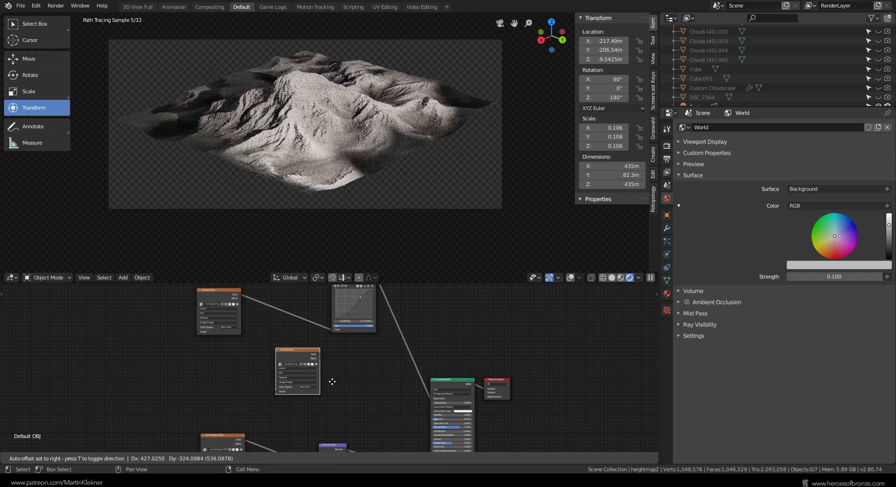
left_click(331, 383)
scroll(217, 376, "up", 1)
scroll(218, 375, "up", 6)
left_click(271, 408)
left_click(292, 354)
left_click(290, 355)
left_click(136, 53)
left_click(137, 81)
left_click(137, 90)
left_click(137, 53)
left_click(140, 81)
left_click(159, 109)
double_click(152, 108)
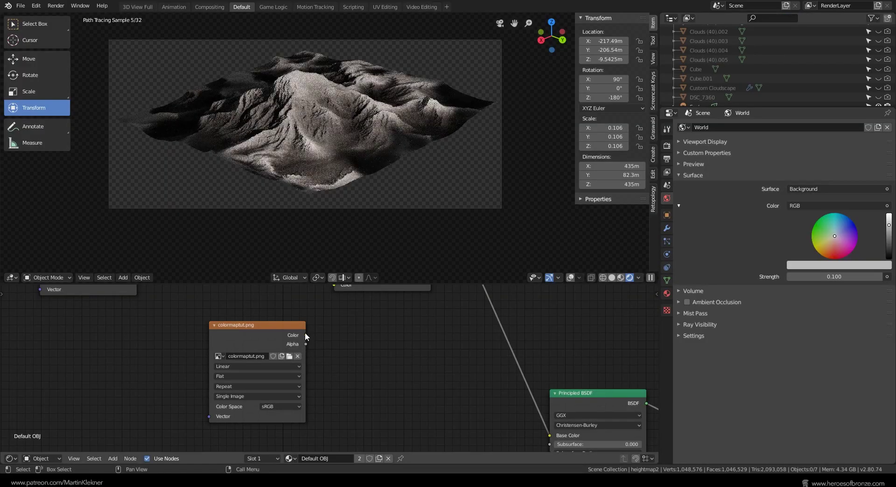
left_click_drag(305, 335, 550, 435)
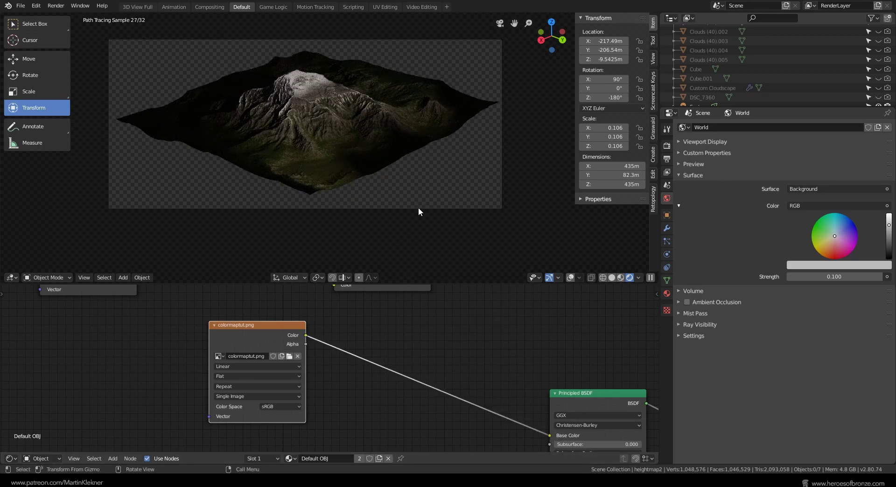
Set the world background strength to 1.
scroll(418, 207, "down", 5)
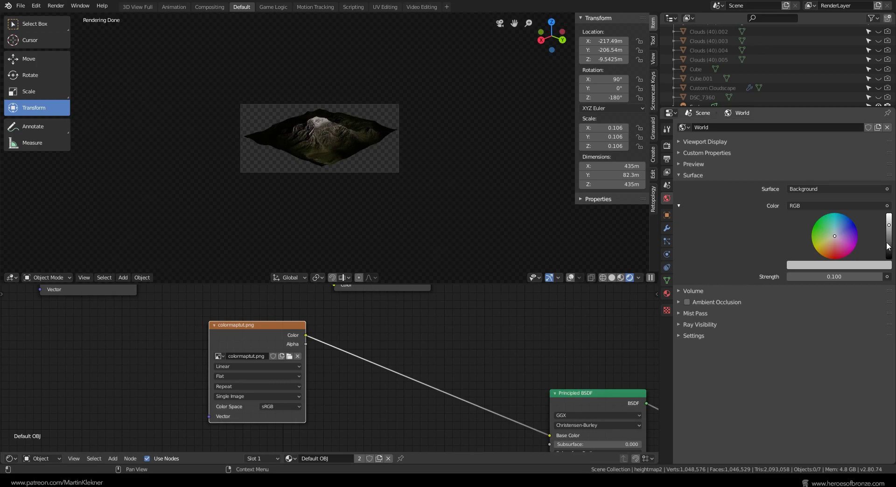
left_click(854, 277)
type("1")
key("Return")
scroll(284, 112, "up", 5)
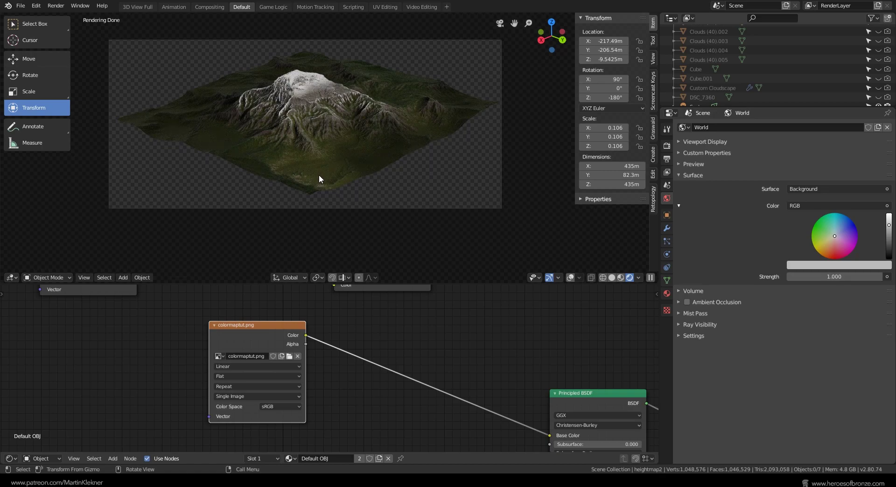
Insert a MixRGB node between the color map and the Principled BSDF, and connect the curves node's Color output to it.
scroll(382, 322, "down", 5)
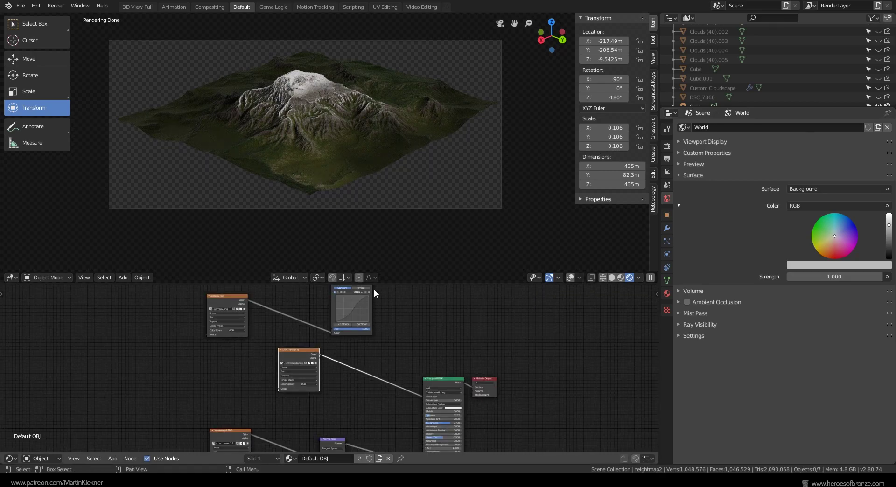
key("shift+a")
left_click(403, 333)
type("mi")
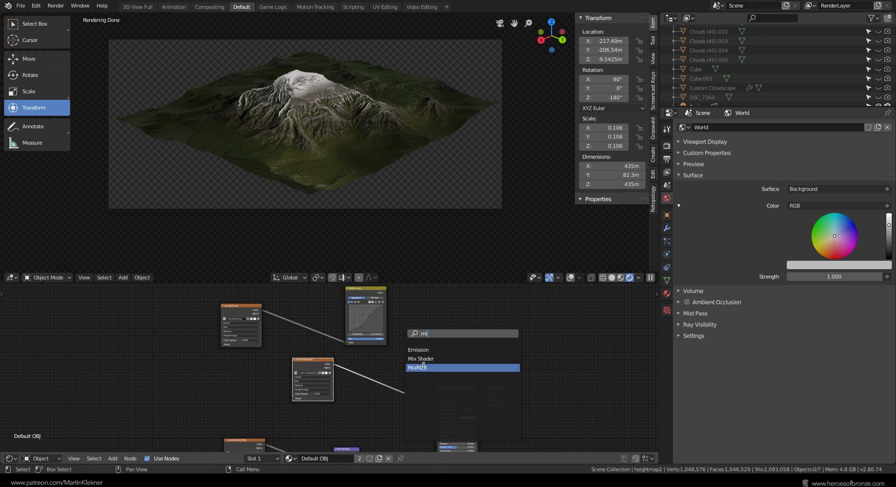
left_click(425, 367)
left_click(391, 382)
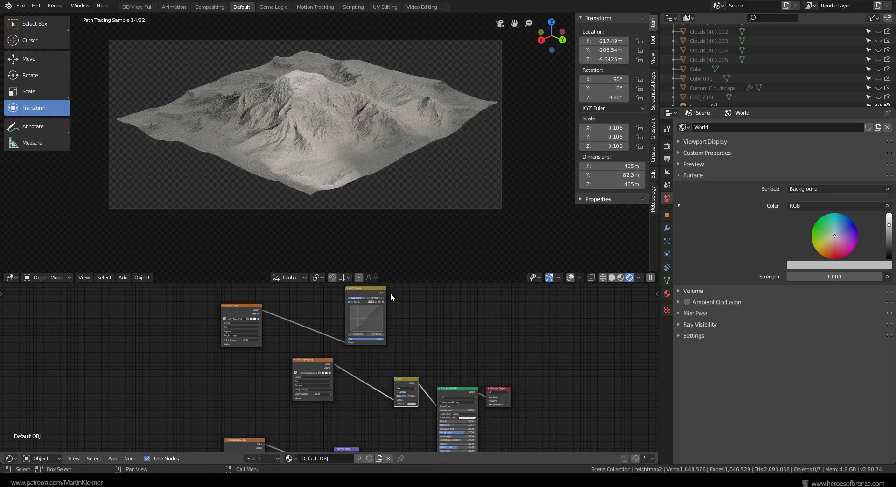
left_click_drag(387, 293, 394, 402)
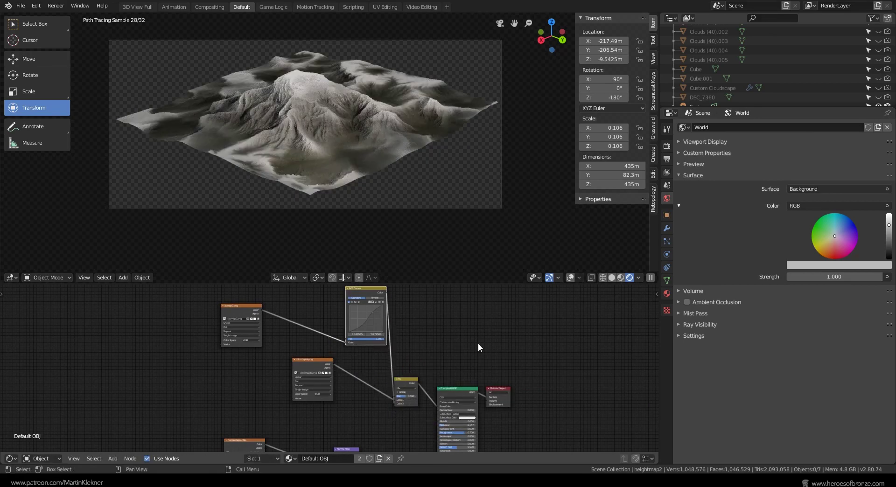
Set the MixRGB node's blend type to Multiply.
scroll(464, 349, "up", 2)
scroll(455, 408, "up", 2)
left_click(483, 409)
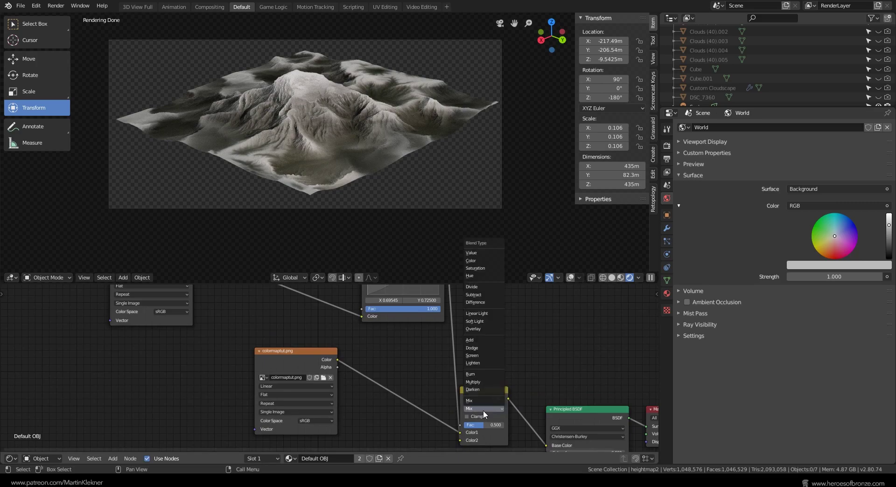
left_click(487, 380)
scroll(317, 372, "down", 2)
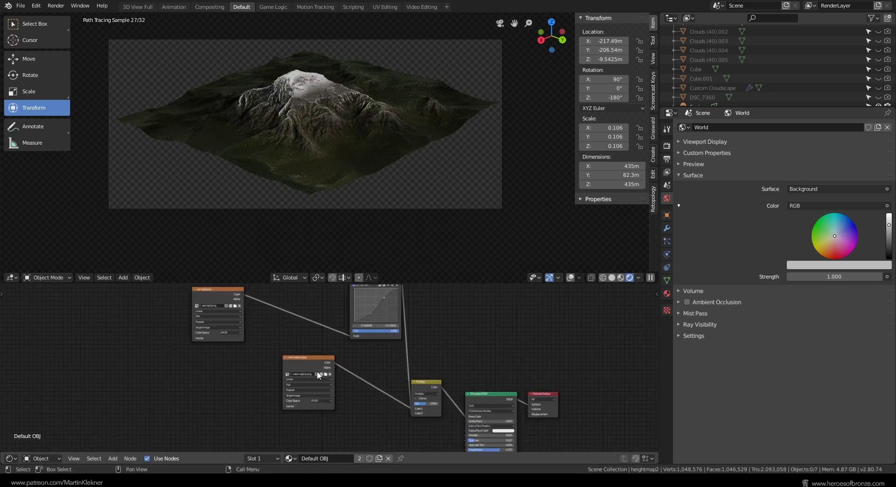
Move the Spot light to X -98.623 m, Y 266.88 m, Z 191.43 m and tint the world background a warm beige.
scroll(317, 371, "down", 3)
scroll(708, 88, "down", 4)
left_click(700, 41)
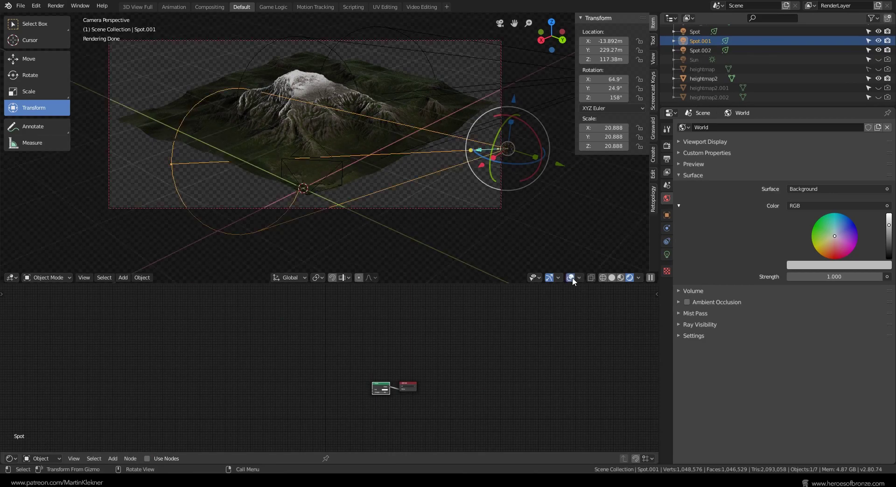
left_click(695, 32)
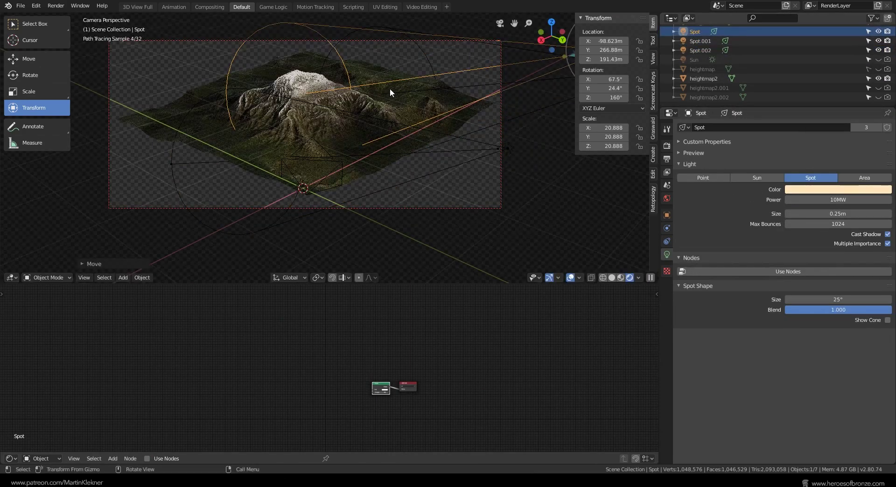
left_click(700, 50)
left_click(667, 198)
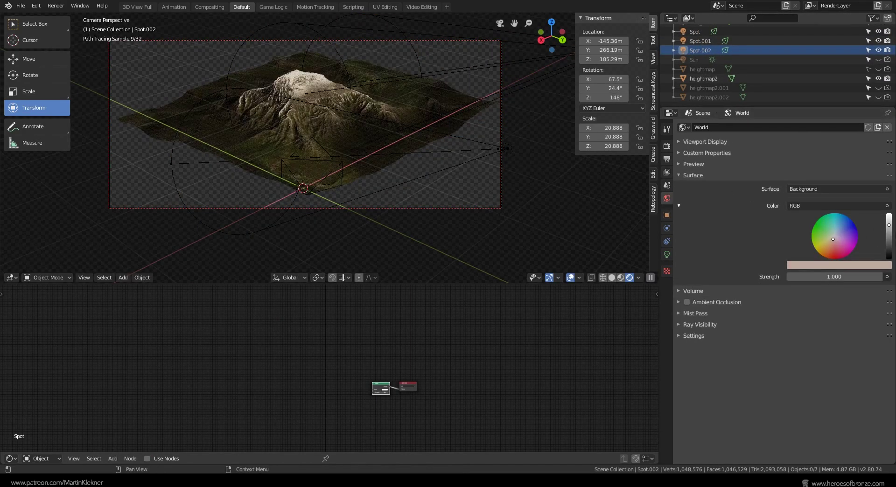
Move the Spot.001 light to X -2.9084 m, Y 203.34 m, Z 142.58 m and set its spot size to 30°.
left_click(700, 40)
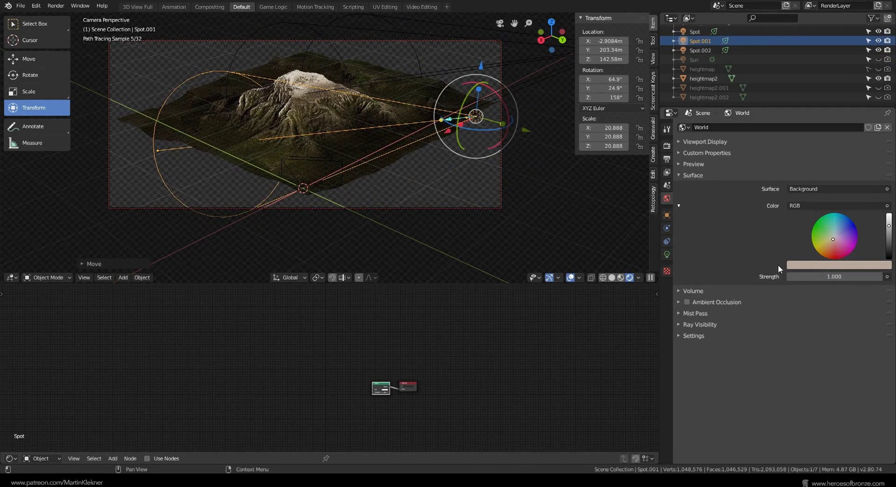
left_click(667, 254)
key("alt+a")
left_click(570, 277)
left_click(571, 277)
left_click(571, 277)
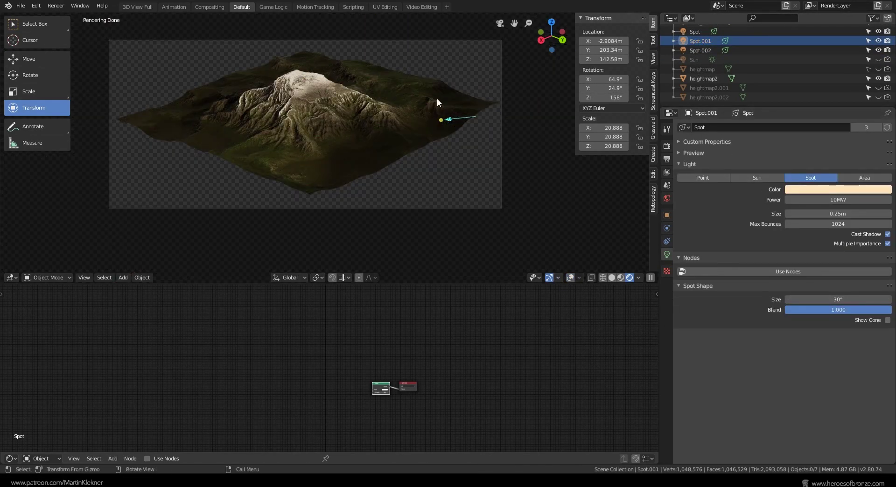
Rotate the heightmap2 terrain to 6.03° about Z and brighten the world background color to light grey.
left_click(433, 96)
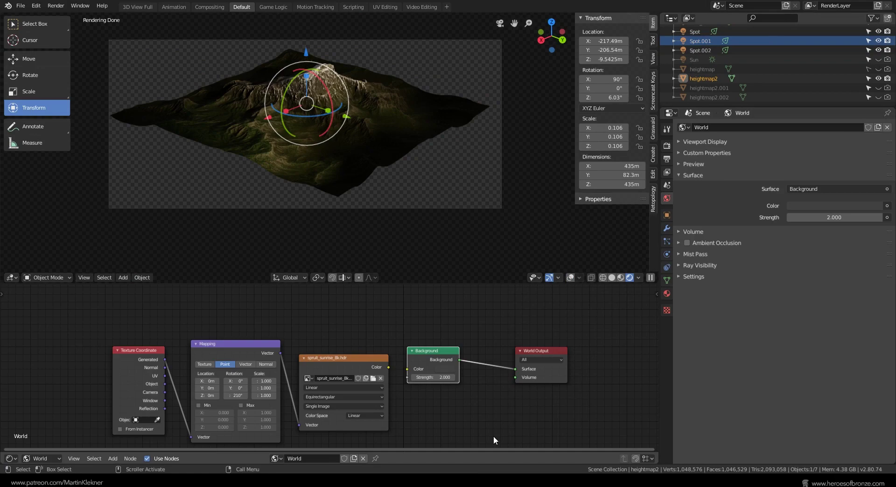
left_click(866, 206)
left_click(876, 88)
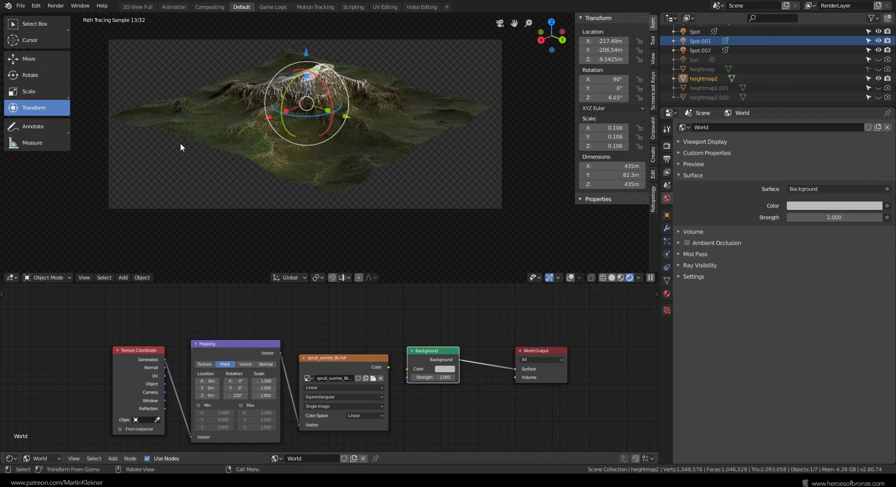
key("alt+a")
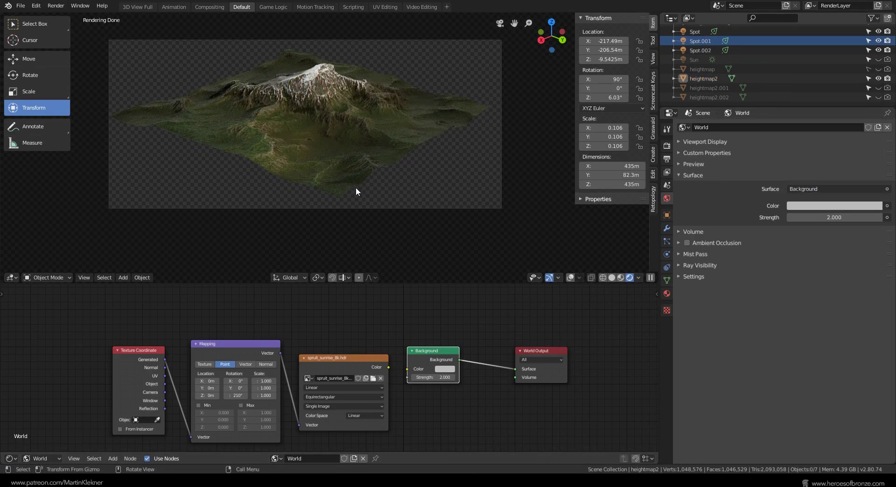
Connect the spruit_sunrise_8k.hdr environment texture to the world Background node's Color and set the background strength to 1.
left_click_drag(389, 367, 407, 371)
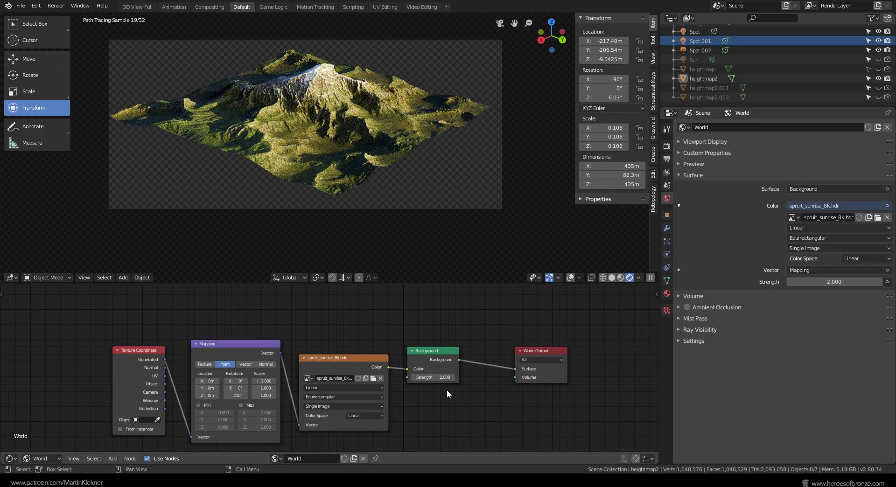
left_click(438, 376)
type("1")
key("Return")
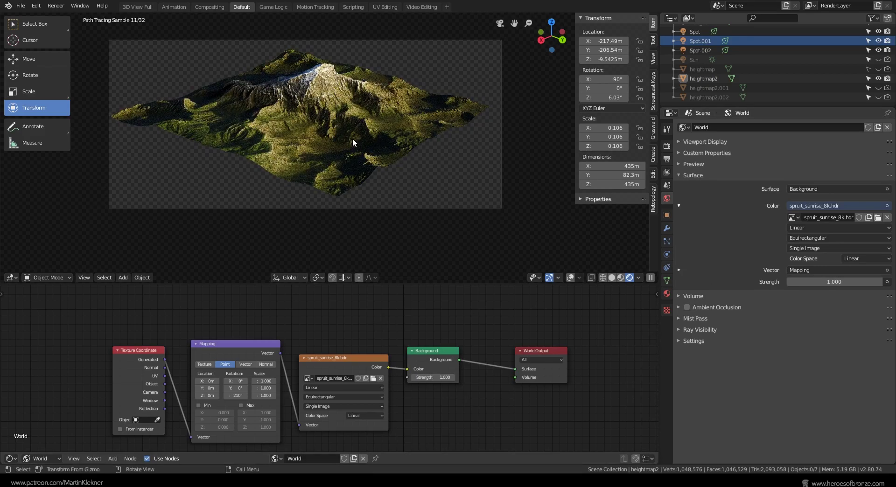
Add a Sun light to the scene.
left_click(704, 51)
key("shift+a")
mouse_move(243, 233)
left_click(306, 244)
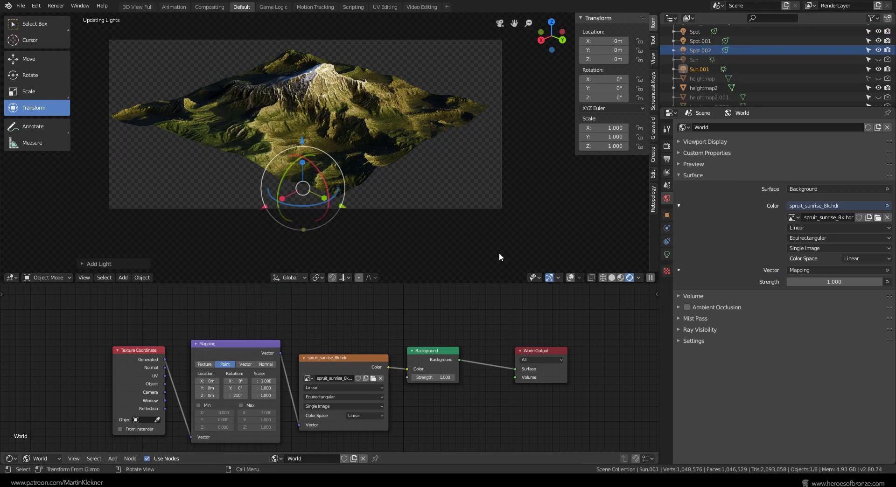
Give the new Sun light a pale blue color and a strength of 2.
left_click(666, 254)
left_click(838, 190)
left_click(846, 93)
left_click(838, 201)
type("2")
key("Return")
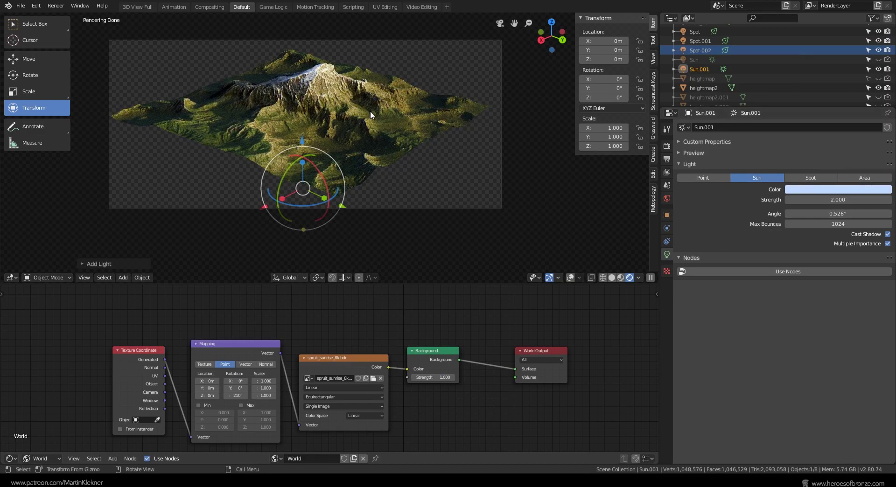
left_click_drag(830, 199, 834, 200)
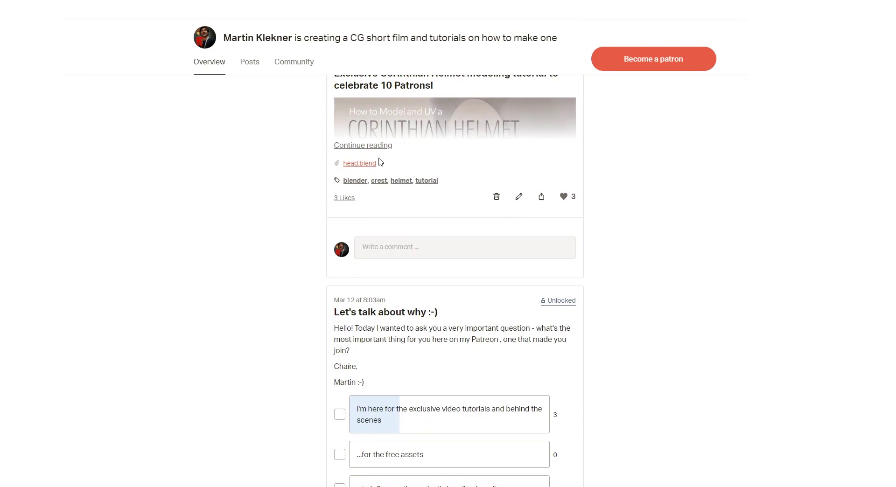
Switch to the Patreon page, expand the Corinthian Helmet post and examine the contents listed for the Complete Project Files post.
left_click(373, 148)
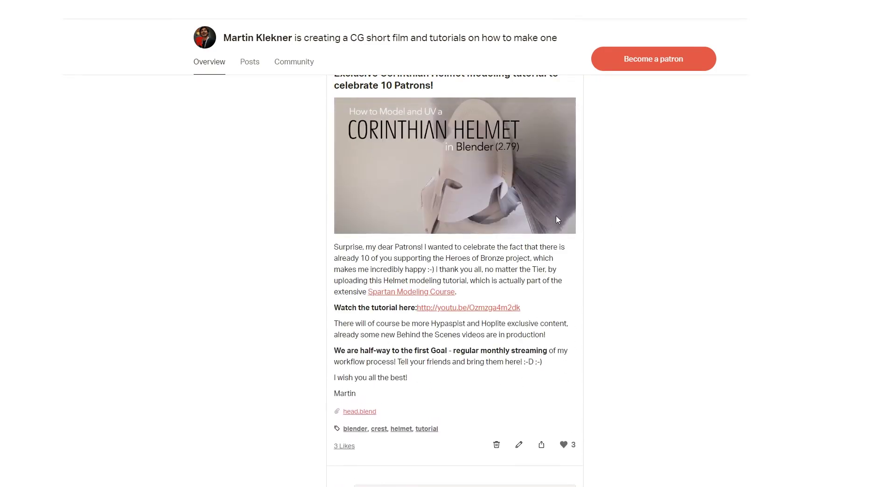
scroll(551, 214, "down", 10)
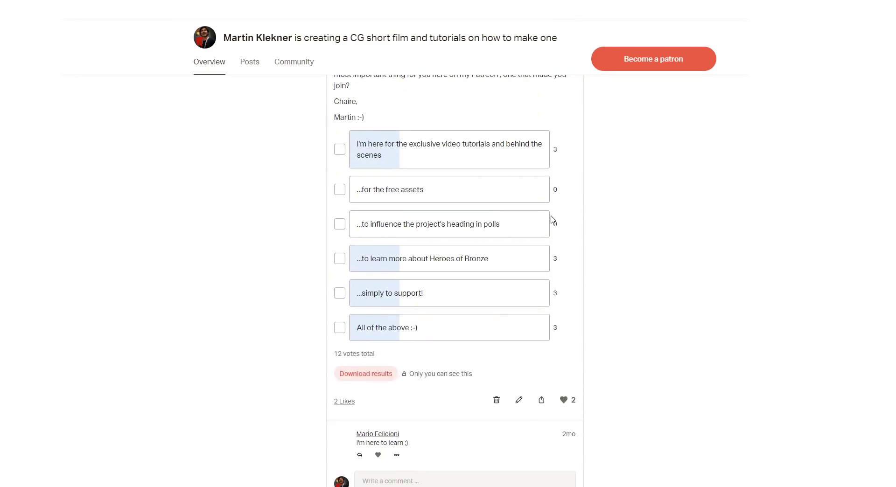
scroll(593, 208, "down", 10)
scroll(460, 180, "up", 3)
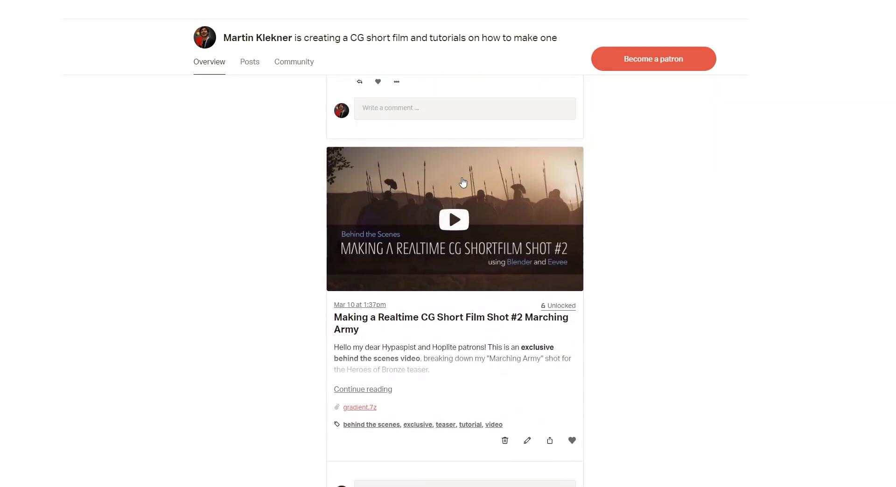
scroll(680, 380, "up", 20)
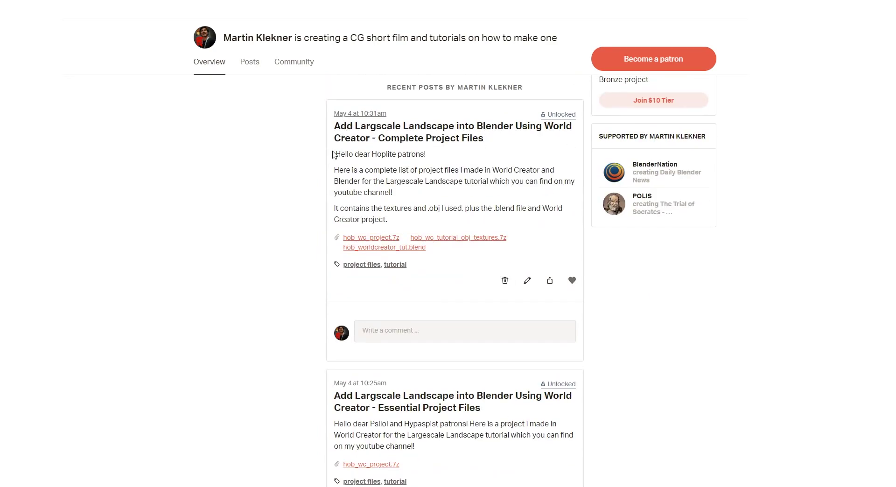
left_click_drag(335, 210, 429, 220)
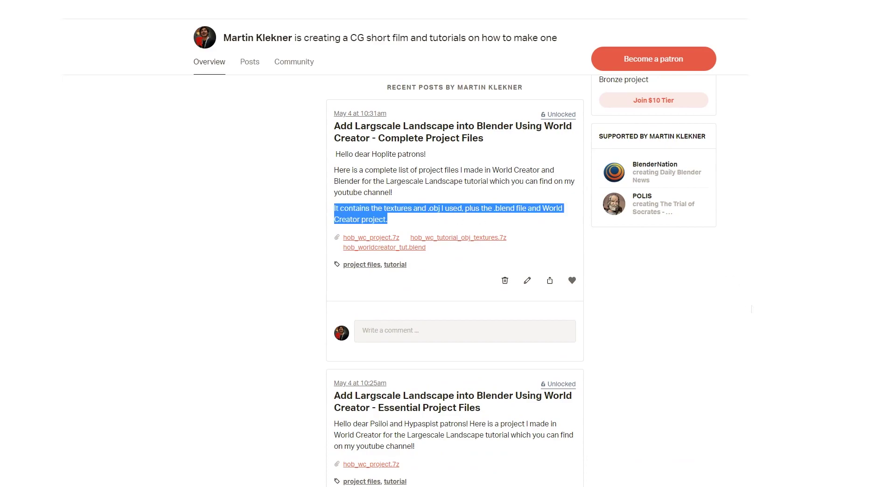